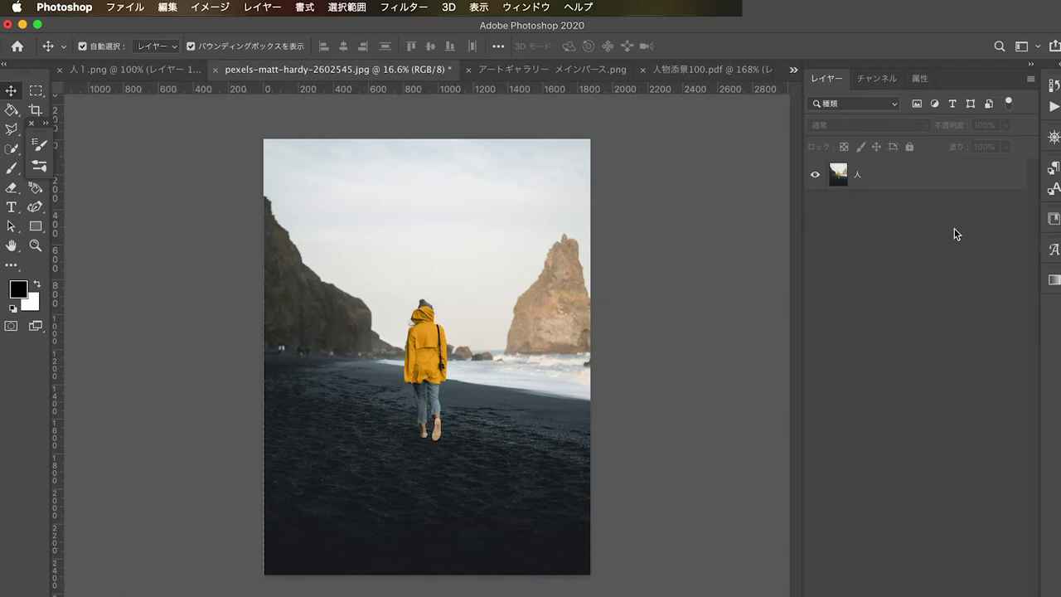
Select the 人 layer and switch to the Quick Selection Tool
left_click(937, 183)
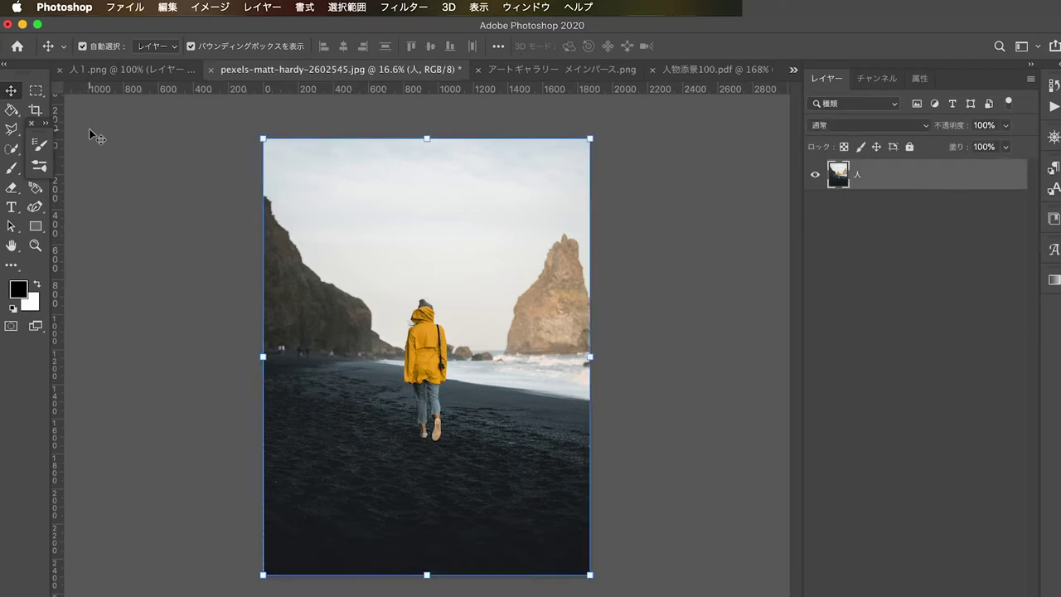
left_click_drag(12, 154, 43, 161)
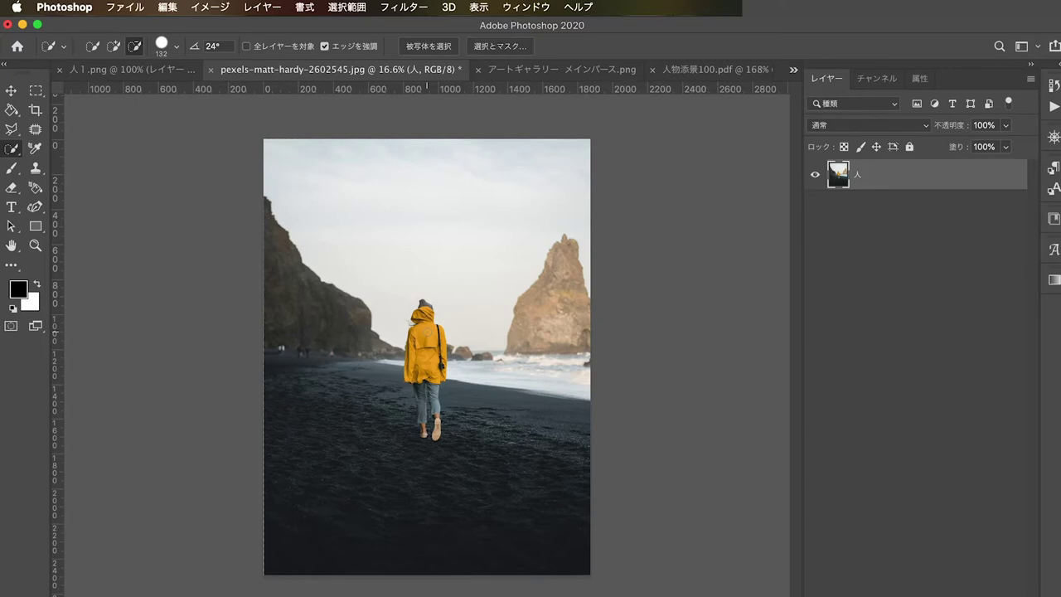
Auto-select the raincoat person with Select Subject, then discard that selection
scroll(428, 287, "up", 2)
scroll(388, 312, "down", 1)
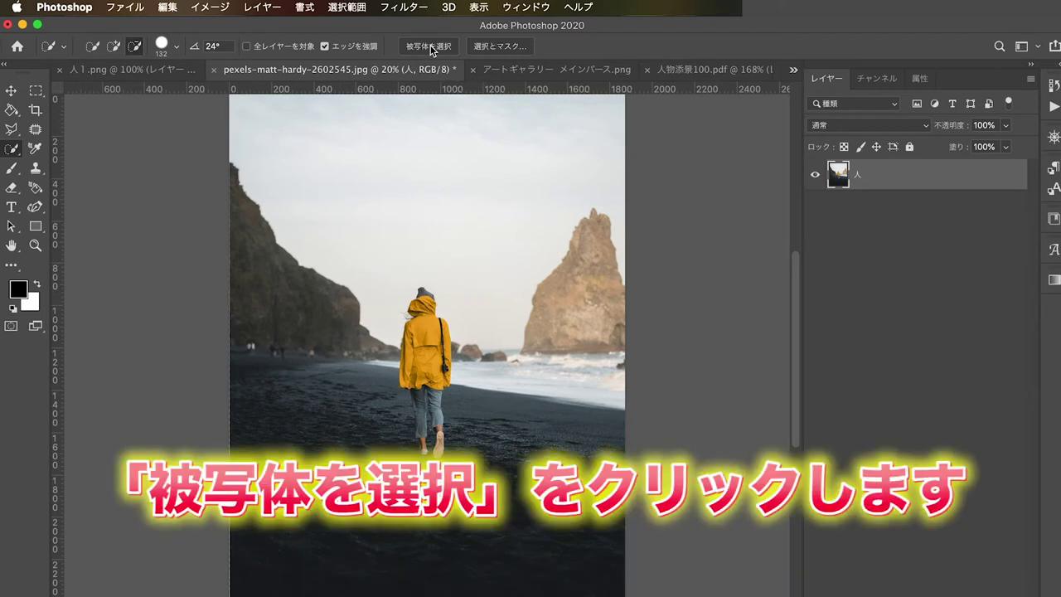
left_click(431, 47)
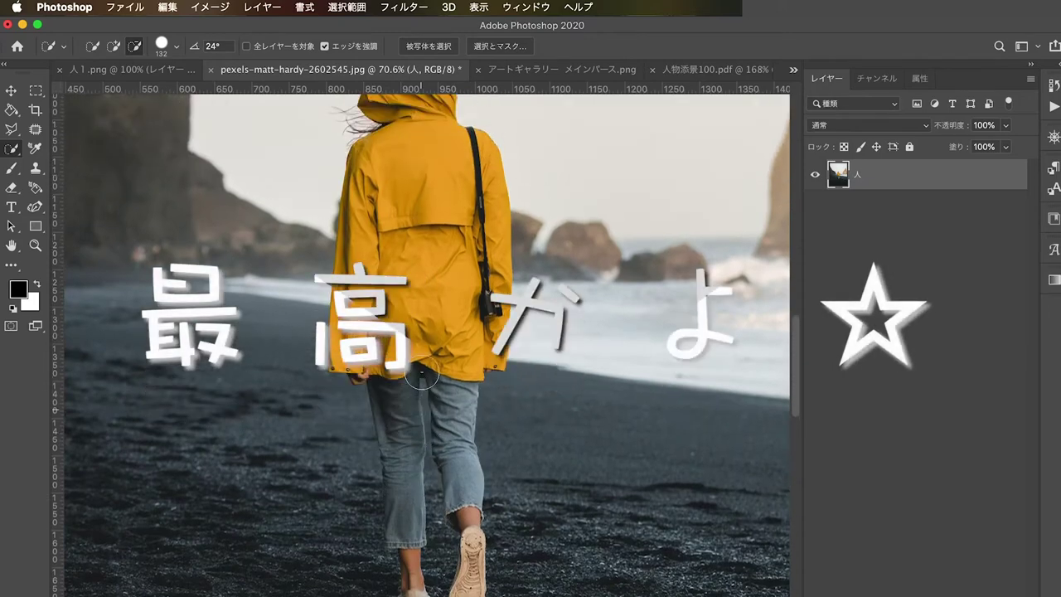
scroll(422, 373, "up", 2)
scroll(401, 401, "down", 3)
scroll(401, 402, "down", 2)
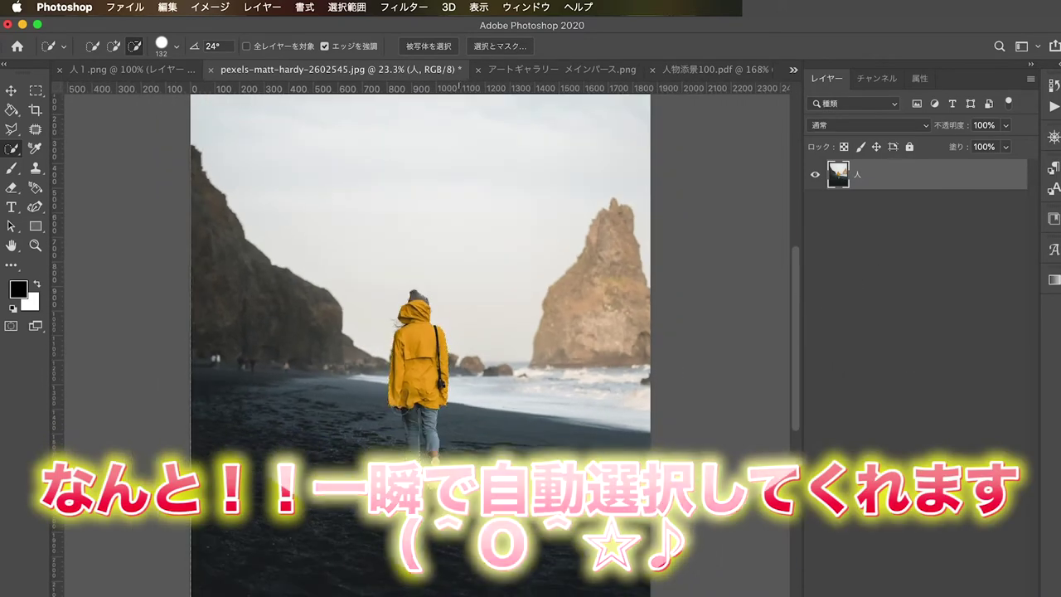
scroll(401, 406, "down", 1)
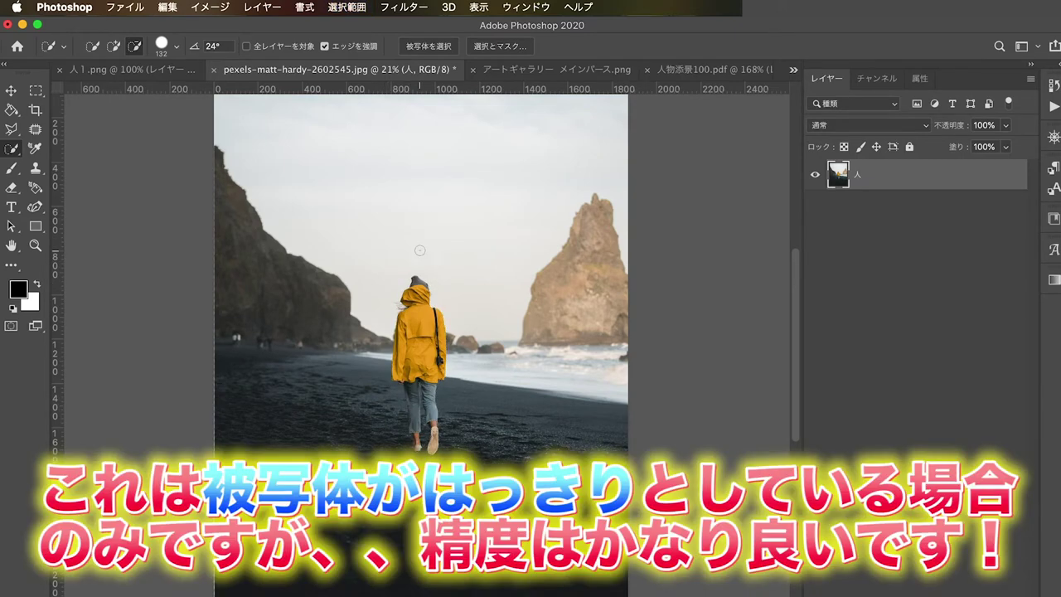
key("cmd+d")
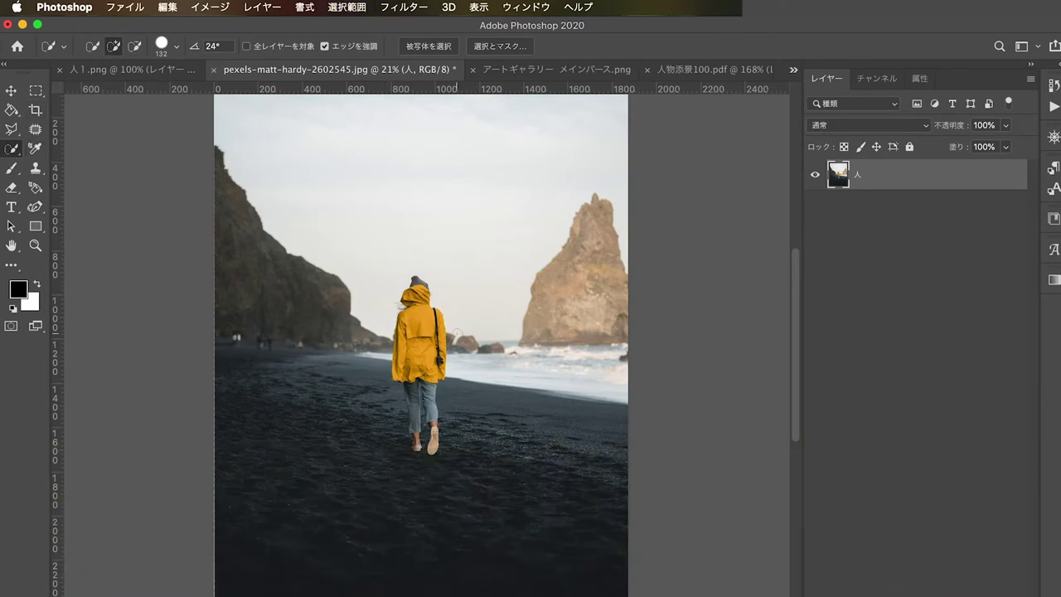
Brush a selection over the person's hat, jacket, jeans and shoes, tidying the edge by the hand
scroll(448, 340, "up", 2)
scroll(431, 340, "up", 2)
scroll(415, 338, "up", 1)
scroll(404, 336, "up", 2)
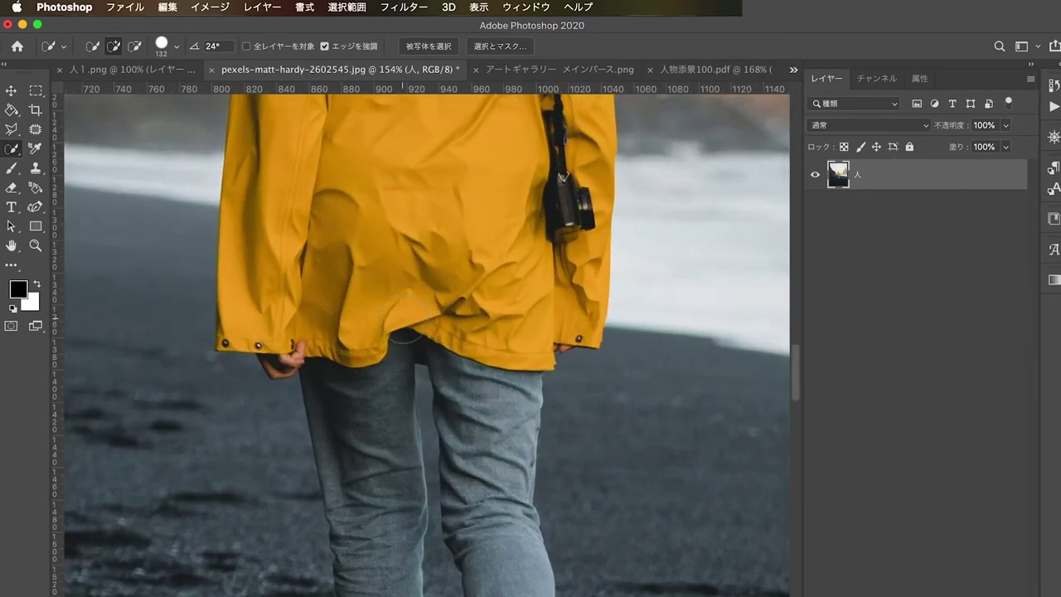
scroll(403, 336, "down", 2)
scroll(398, 265, "down", 2)
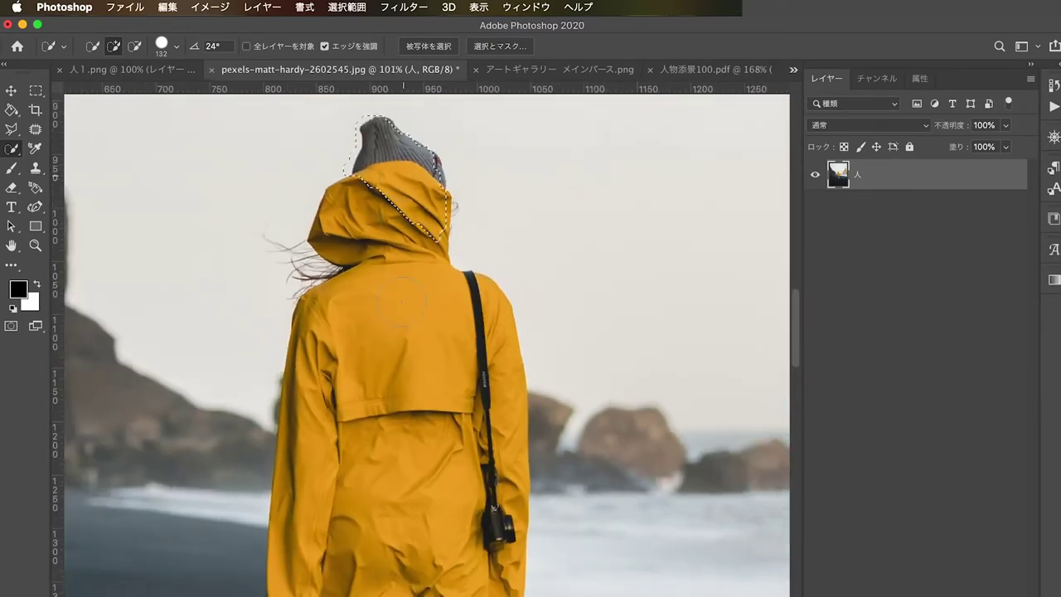
scroll(393, 376, "down", 1)
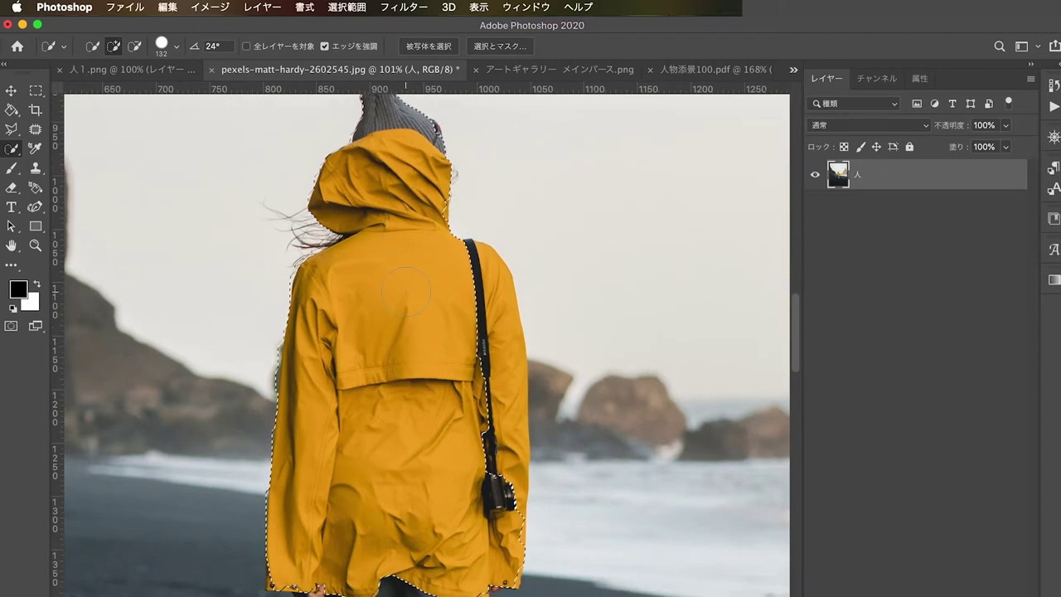
scroll(398, 332, "down", 3)
scroll(407, 294, "down", 3)
scroll(406, 292, "down", 1)
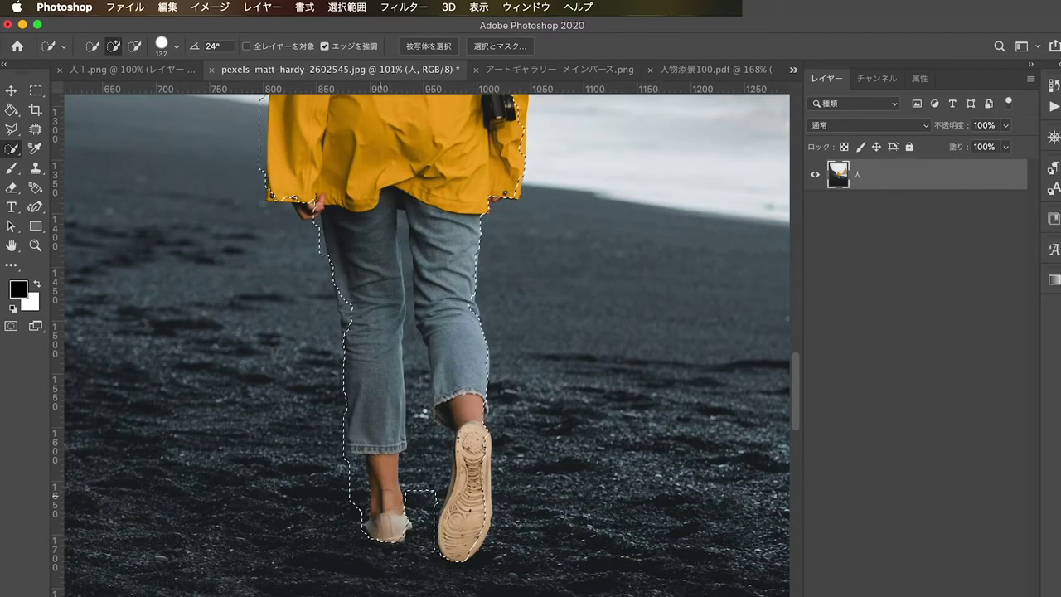
scroll(415, 398, "up", 3)
scroll(438, 322, "up", 5)
scroll(437, 322, "up", 1)
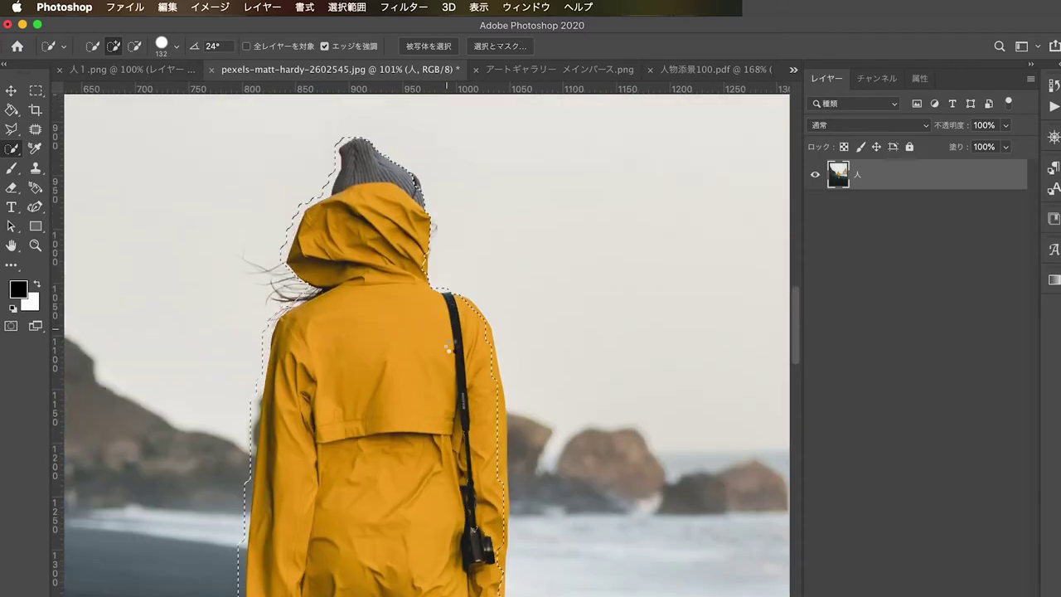
scroll(425, 419, "down", 3)
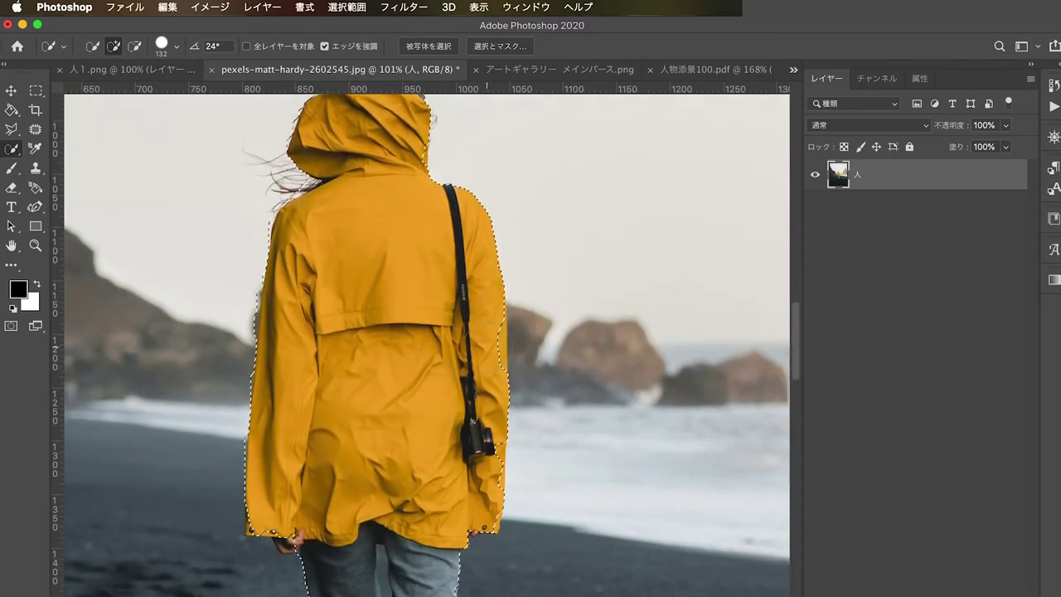
scroll(423, 427, "down", 5)
scroll(420, 436, "down", 3)
scroll(421, 436, "left", 1)
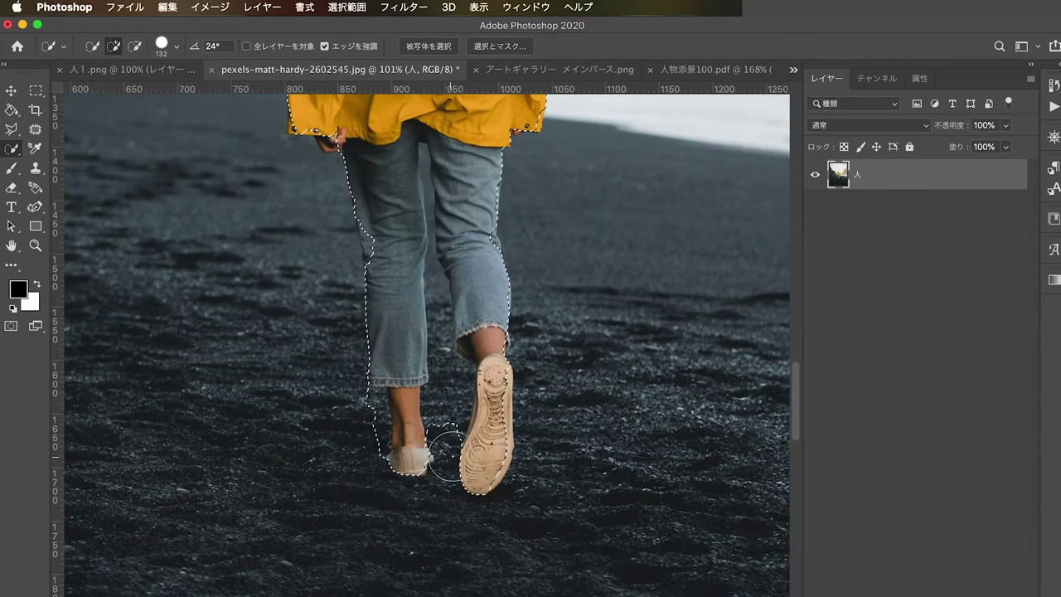
scroll(435, 452, "up", 1)
left_click_drag(345, 268, 354, 237)
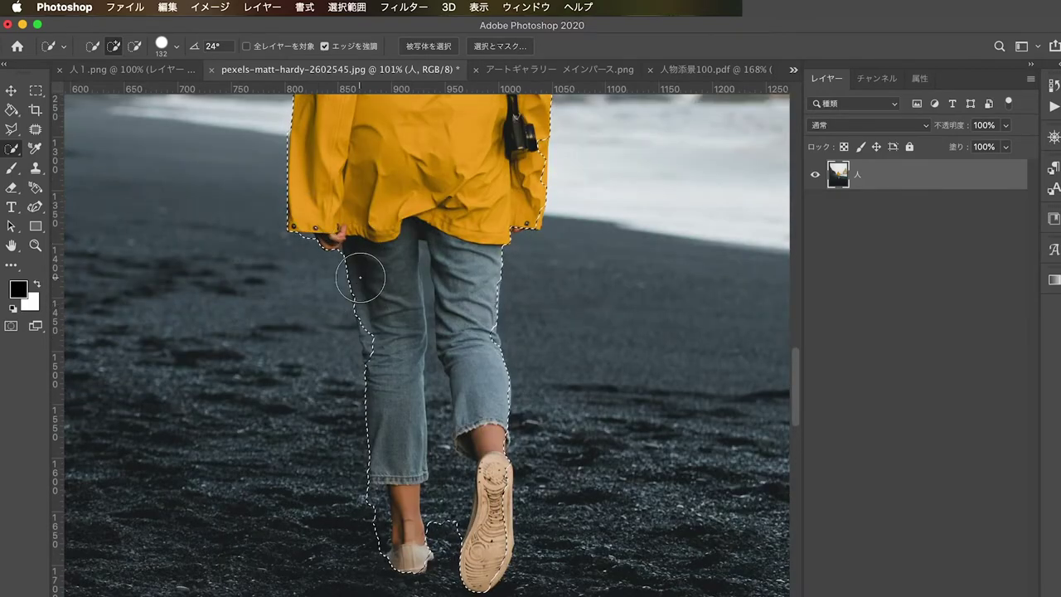
scroll(358, 494, "up", 2)
scroll(356, 493, "up", 3)
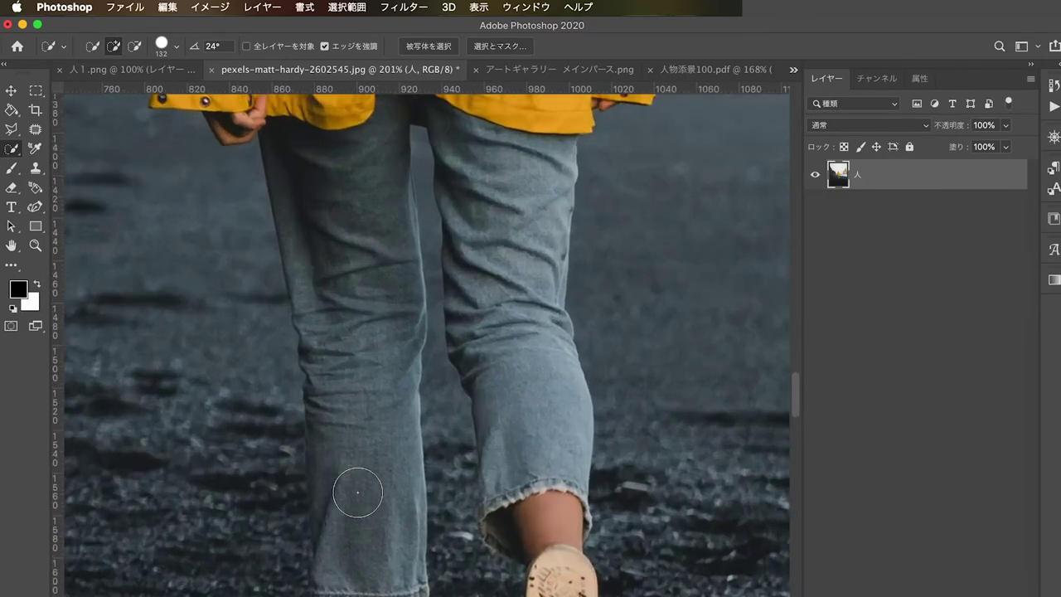
scroll(356, 487, "up", 3)
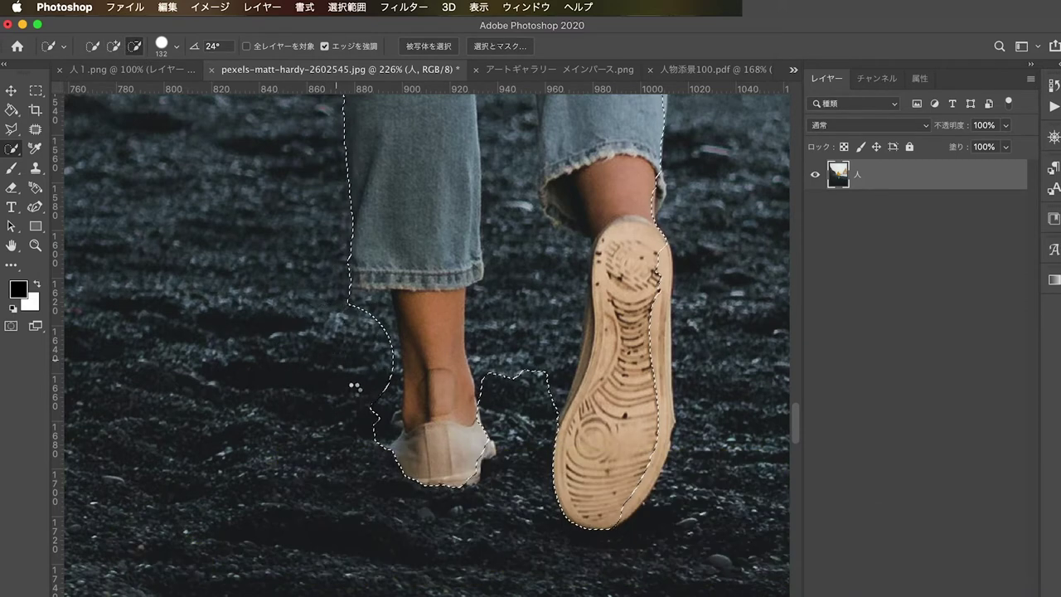
Subtract the ground beside the left calf and between the legs from the selection
left_click_drag(369, 369, 343, 402)
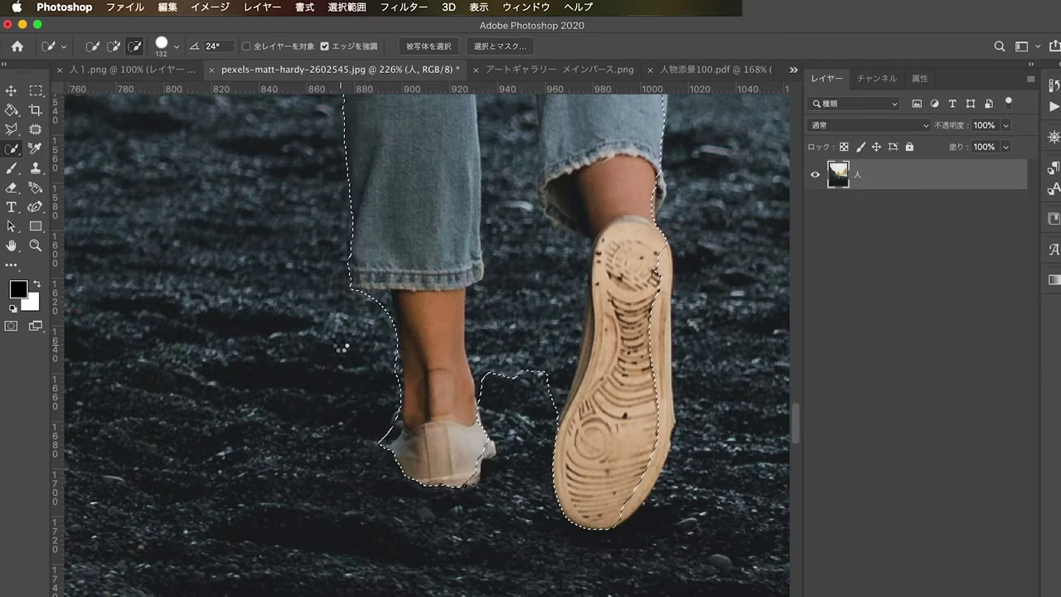
left_click_drag(511, 339, 525, 335)
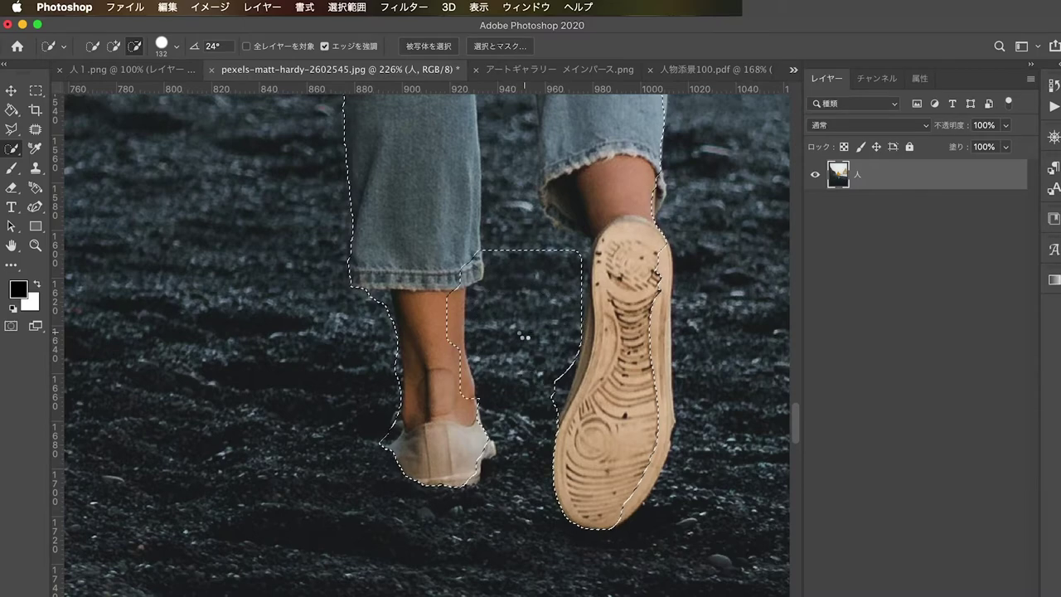
scroll(524, 330, "down", 2)
scroll(530, 327, "down", 2)
scroll(535, 325, "down", 2)
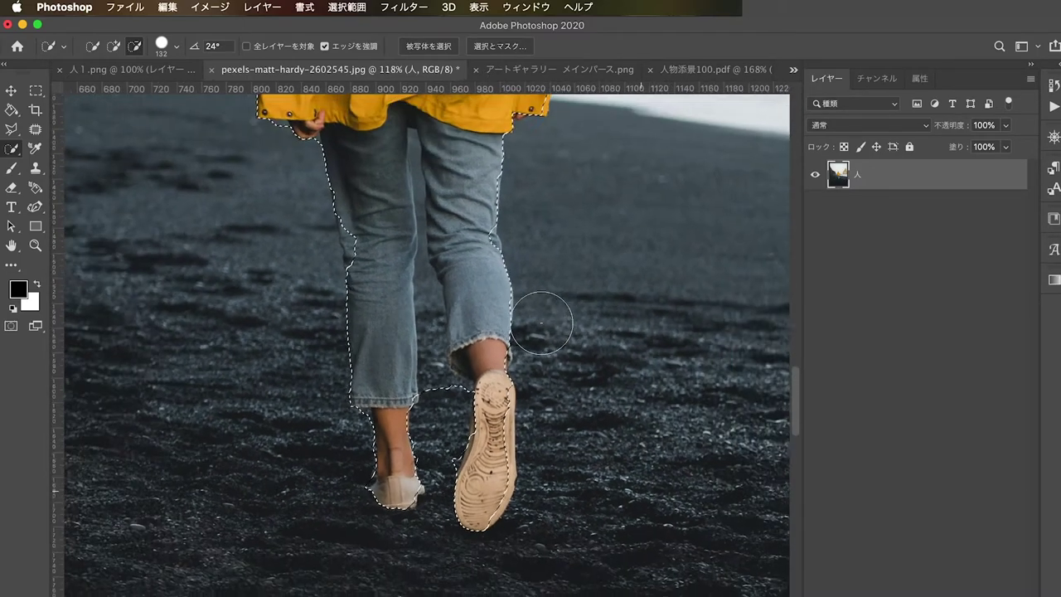
scroll(540, 323, "down", 2)
scroll(541, 323, "down", 2)
scroll(540, 323, "down", 2)
scroll(540, 324, "down", 2)
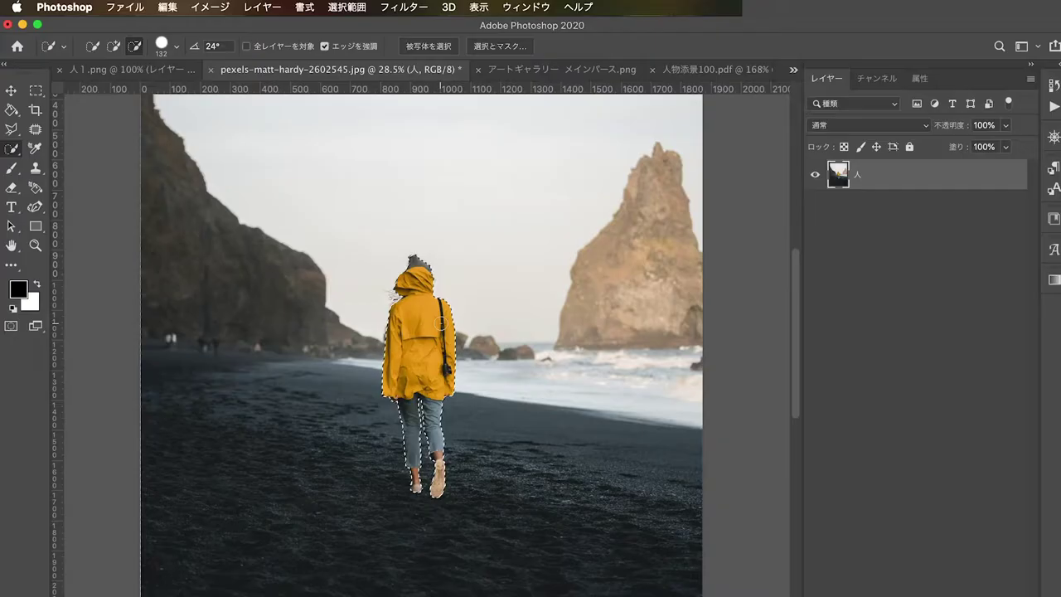
Drag the selected figure left with the Move tool to preview the cut, then undo the move
scroll(412, 377, "up", 3)
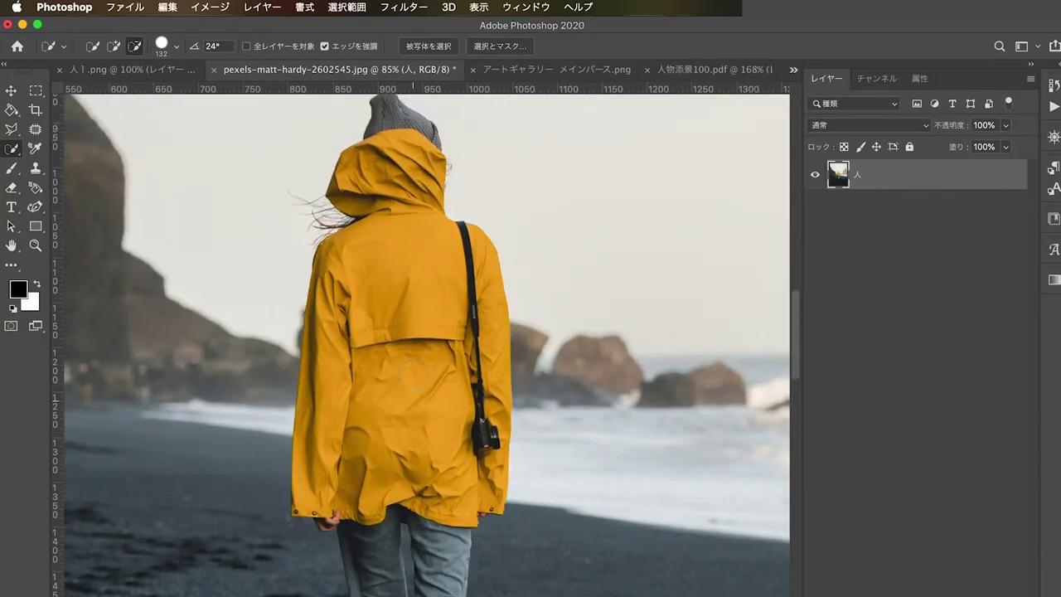
scroll(404, 423, "down", 3)
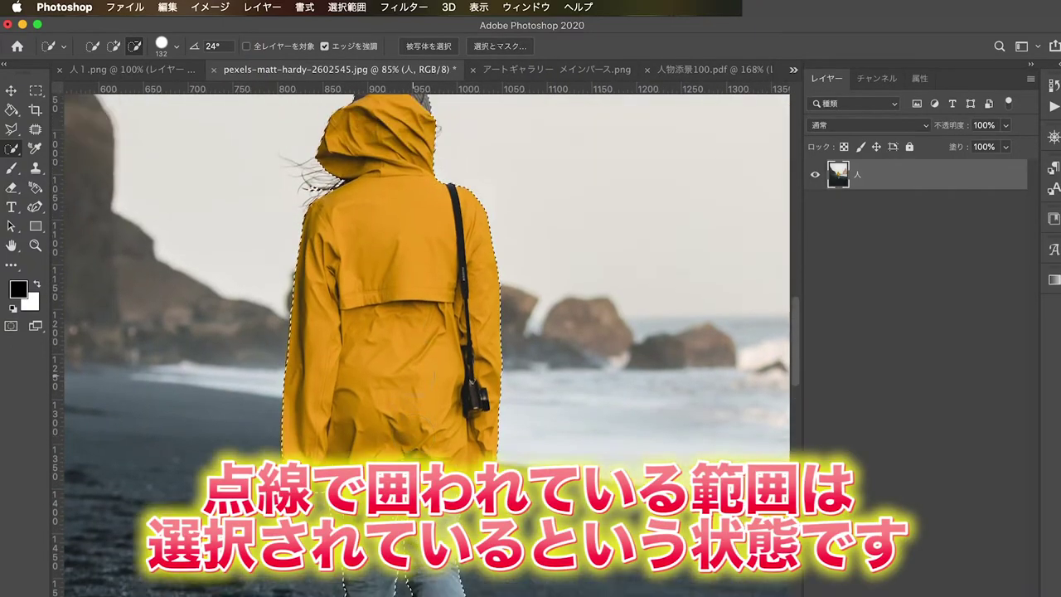
scroll(404, 423, "down", 2)
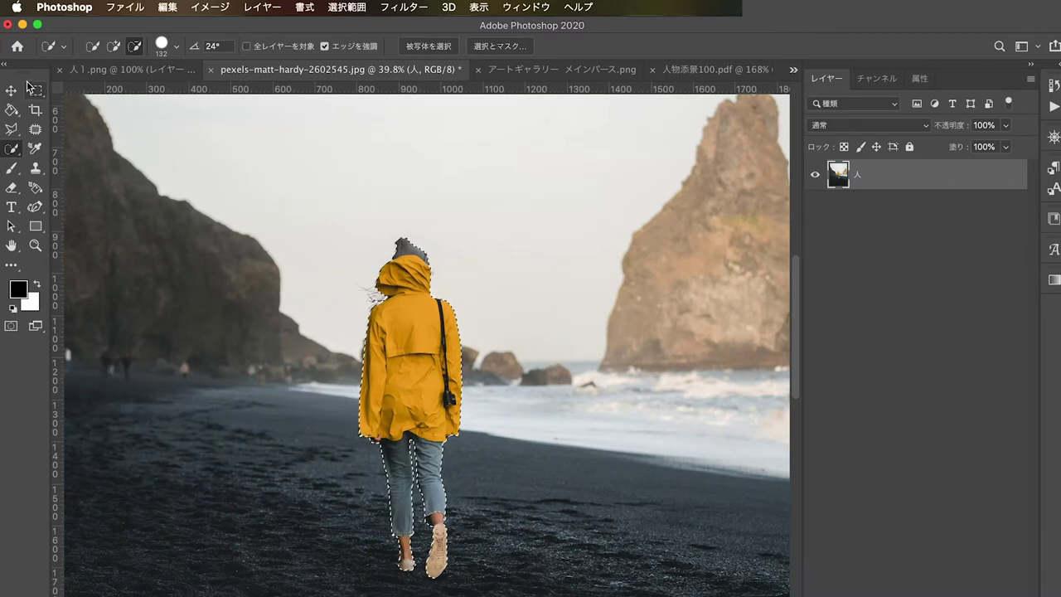
left_click(12, 91)
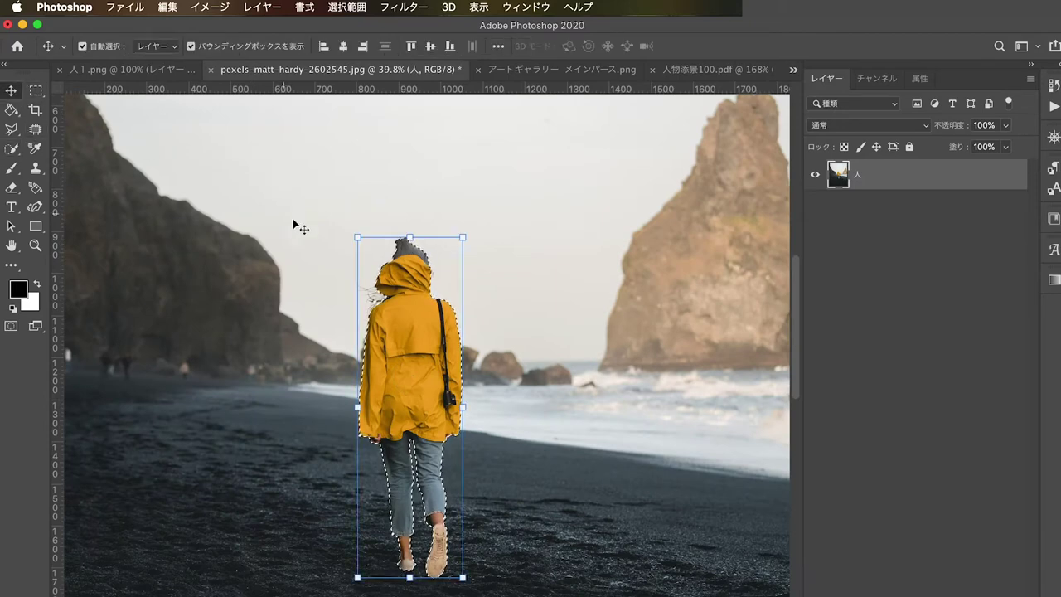
left_click_drag(411, 346, 300, 328)
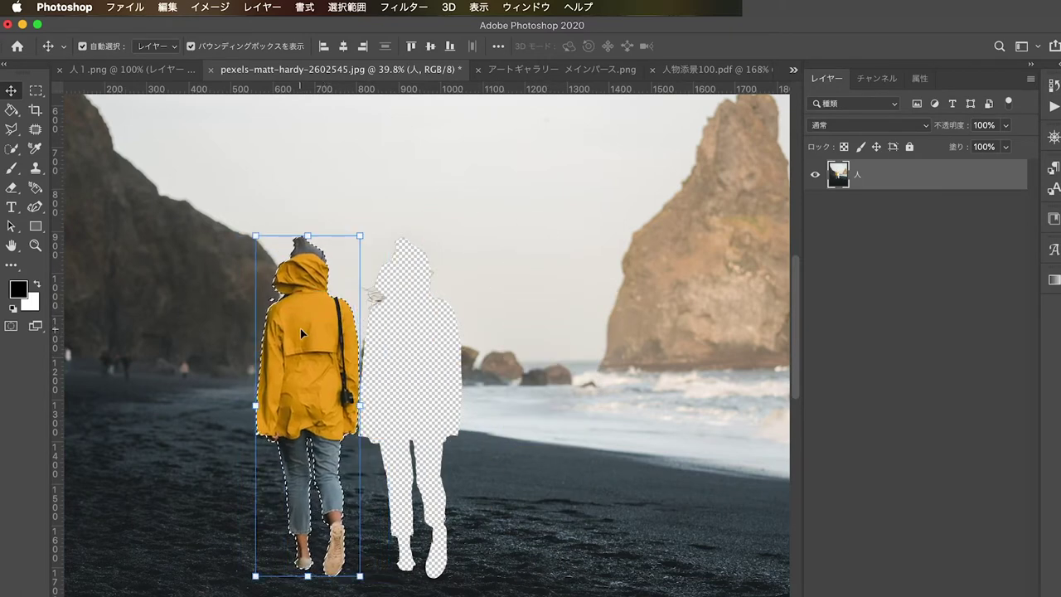
key("ctrl+z")
key("ctrl+z")
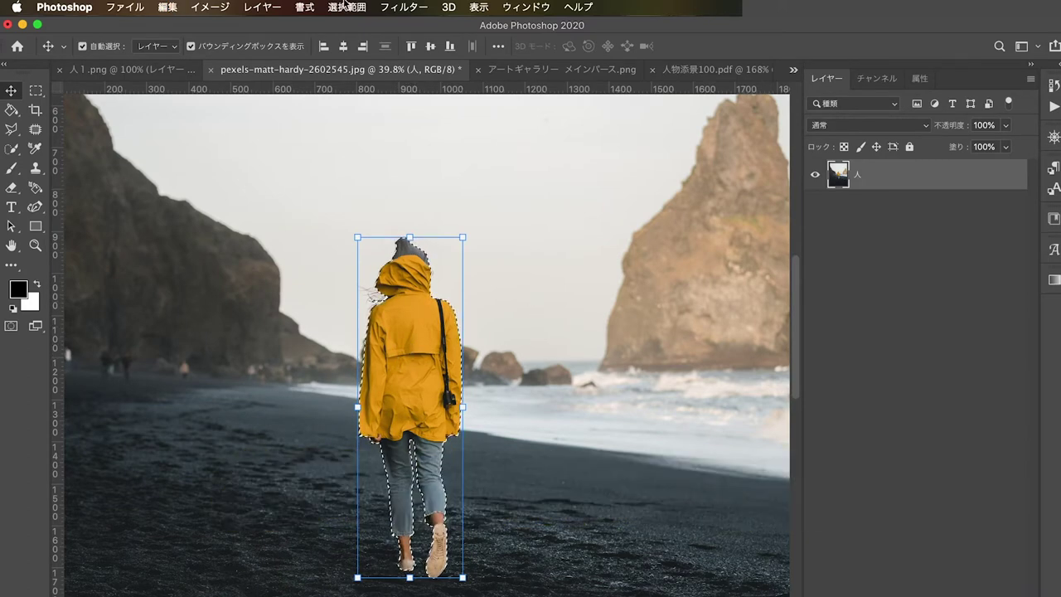
Invert the selection and delete the beach background around the person
left_click(346, 7)
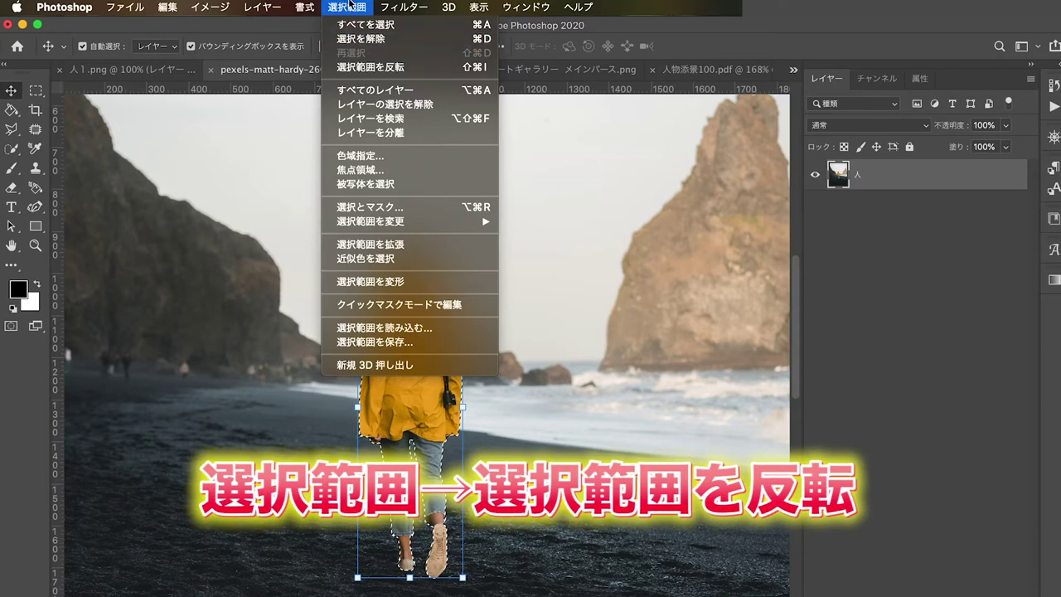
left_click(388, 68)
scroll(455, 277, "down", 2)
scroll(455, 277, "down", 2)
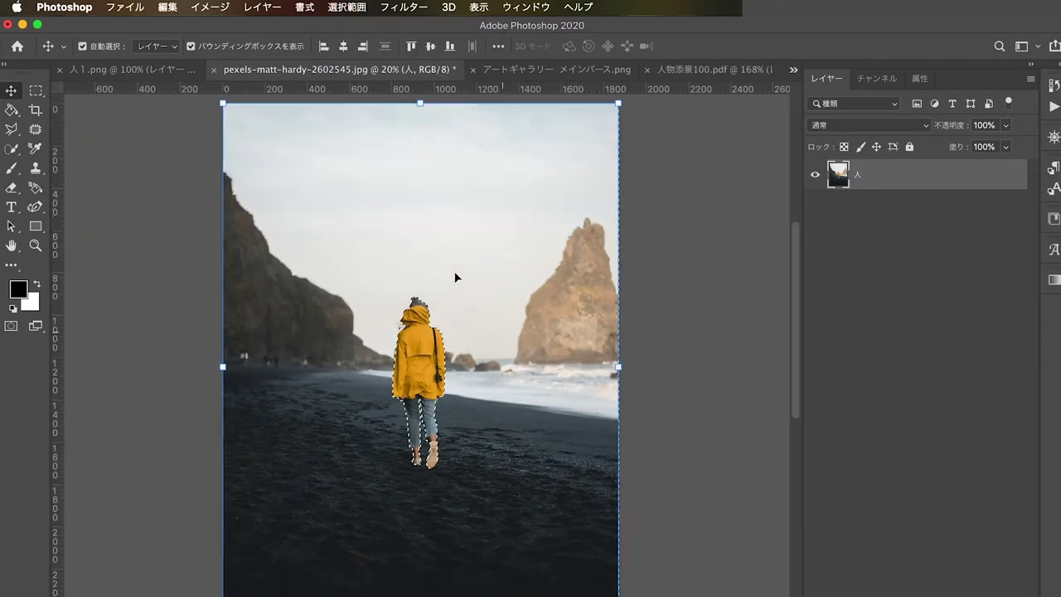
scroll(455, 277, "down", 1)
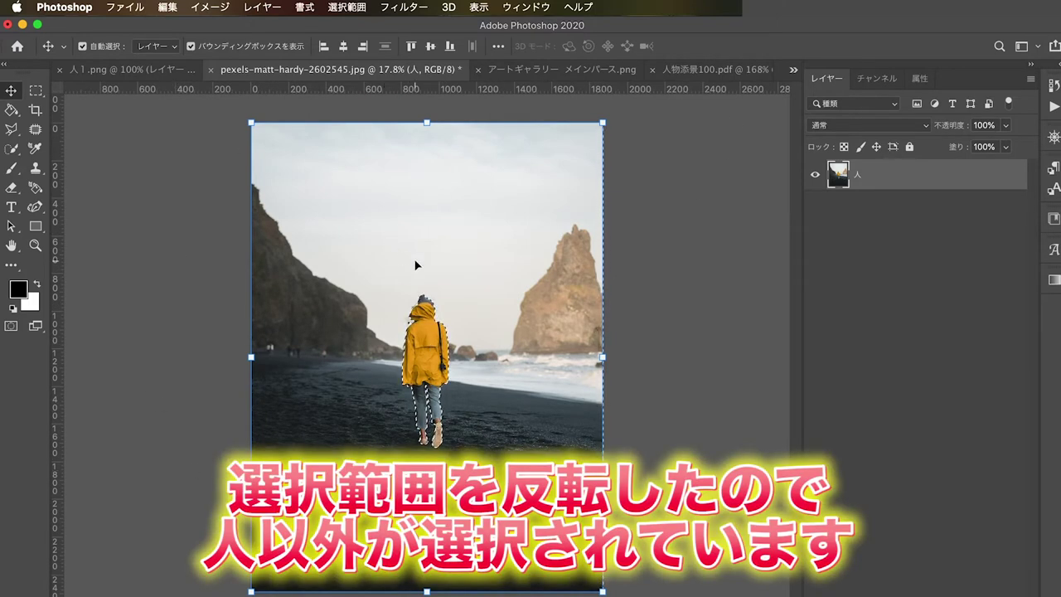
key("Delete")
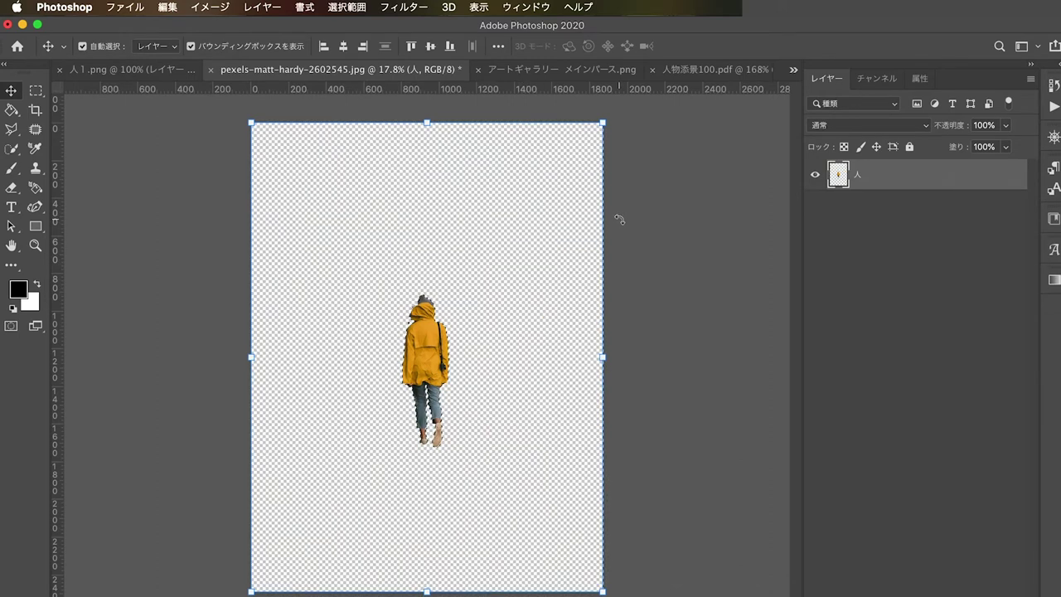
Deselect, nudge the cut-out figure up slightly, and zoom in on the hood
key("ctrl+d")
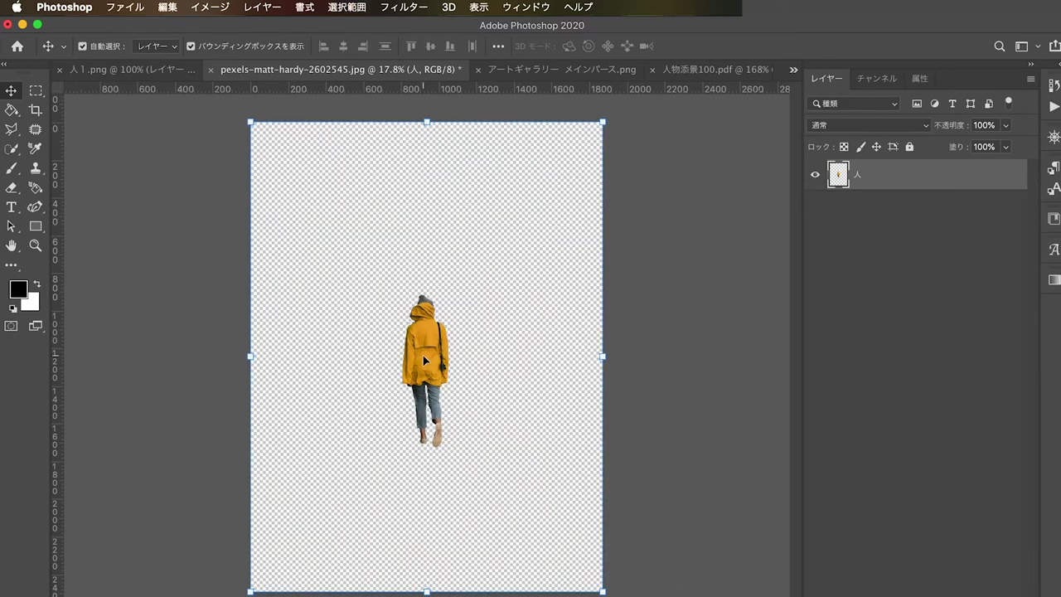
left_click_drag(424, 359, 423, 347)
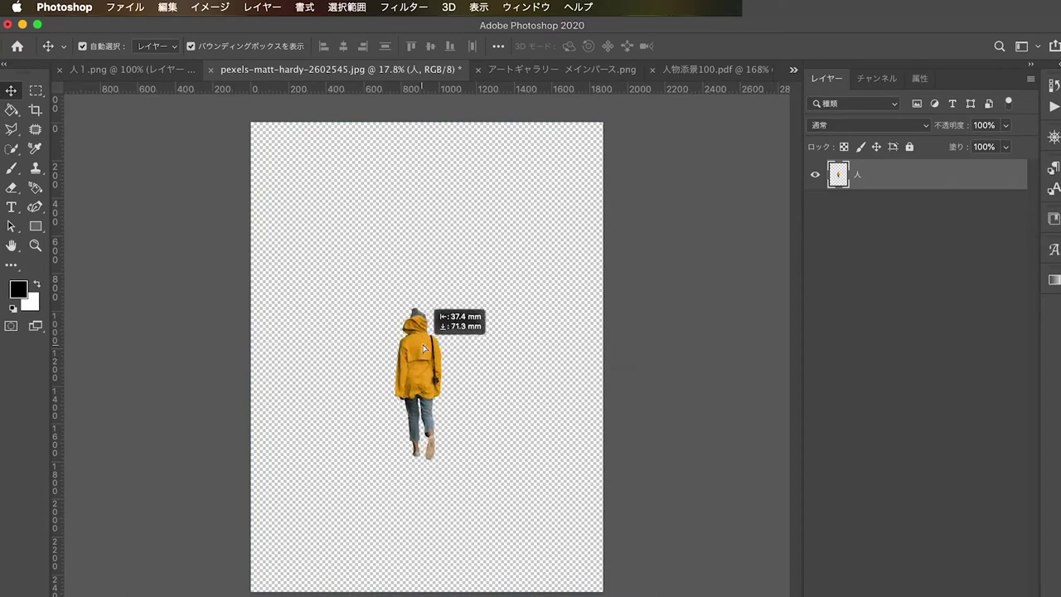
scroll(424, 348, "up", 2)
scroll(405, 315, "up", 2)
scroll(404, 316, "up", 2)
scroll(369, 376, "up", 2)
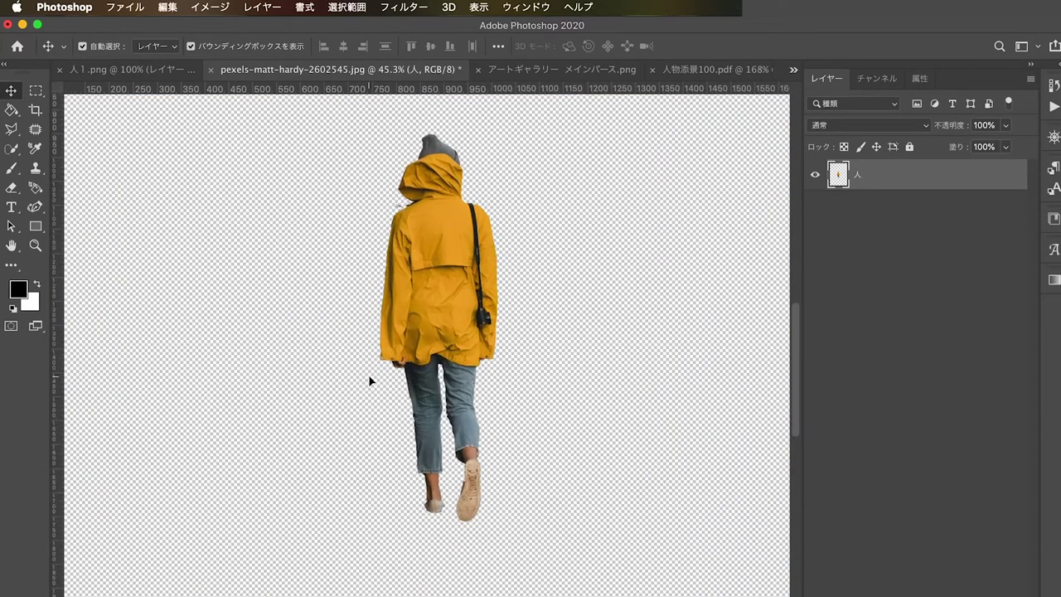
scroll(371, 380, "up", 3)
scroll(357, 393, "down", 1)
scroll(356, 394, "down", 2)
scroll(357, 394, "down", 2)
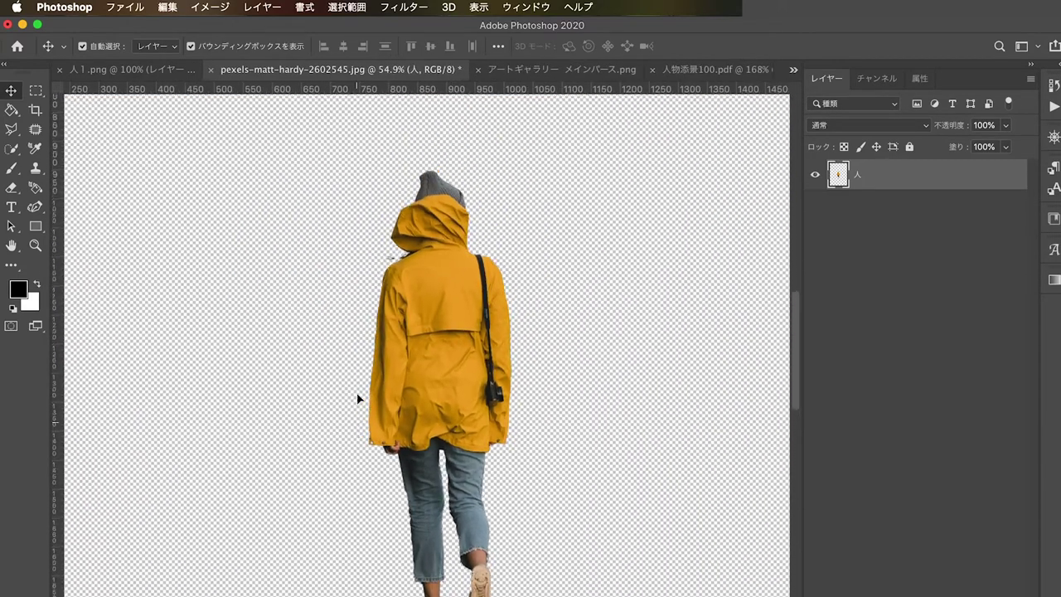
scroll(358, 365, "up", 2)
scroll(361, 360, "up", 2)
scroll(359, 353, "up", 2)
scroll(348, 368, "up", 2)
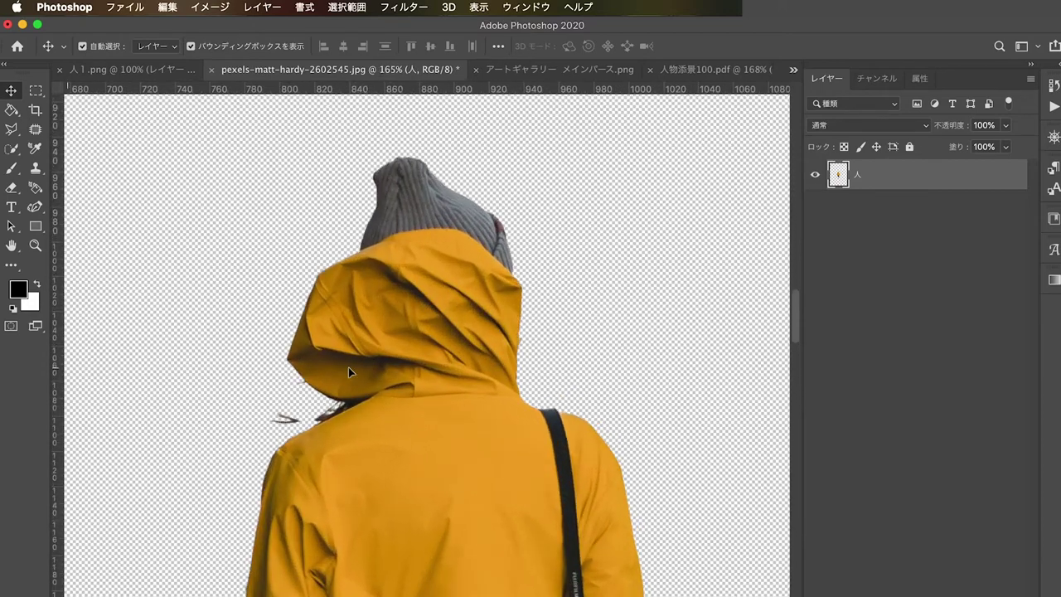
scroll(348, 372, "up", 2)
scroll(344, 408, "up", 2)
scroll(344, 410, "up", 2)
Outline the stray hair wisps beside the hood with the Polygonal Lasso, delete them and deselect
scroll(343, 417, "up", 2)
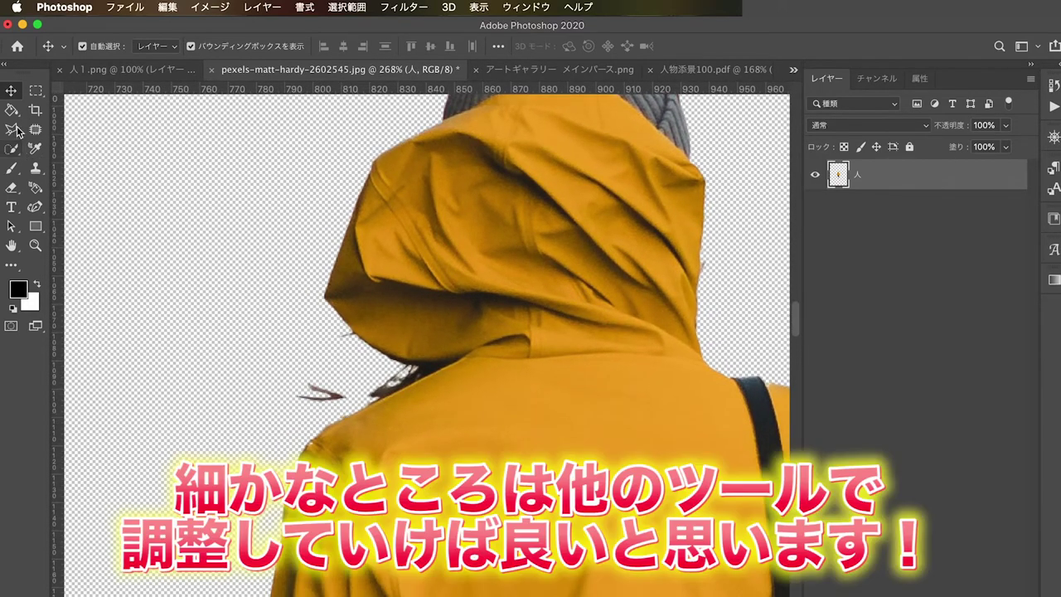
left_click_drag(17, 131, 82, 138)
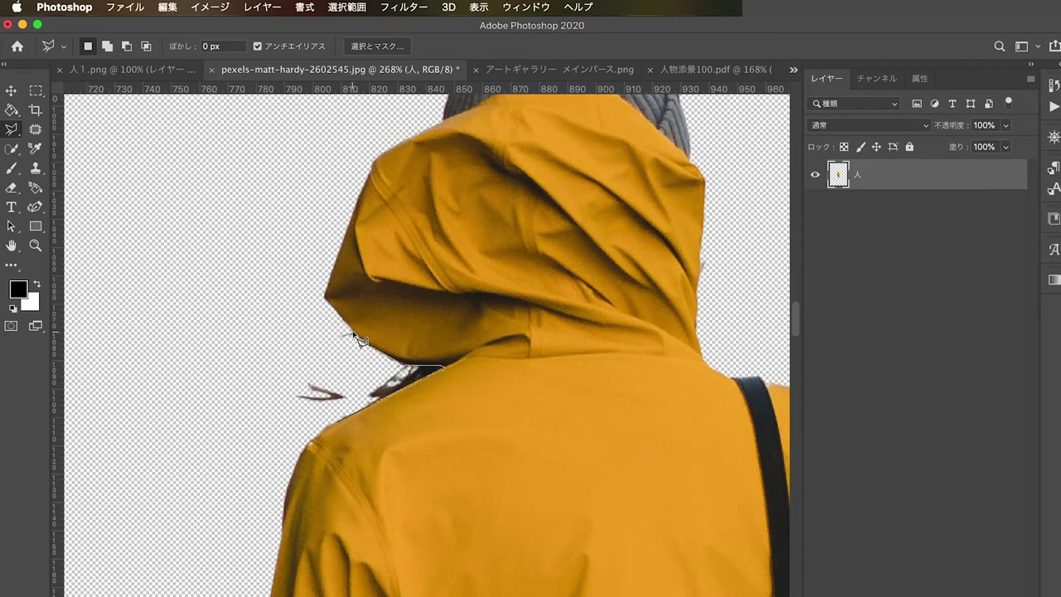
key("Delete")
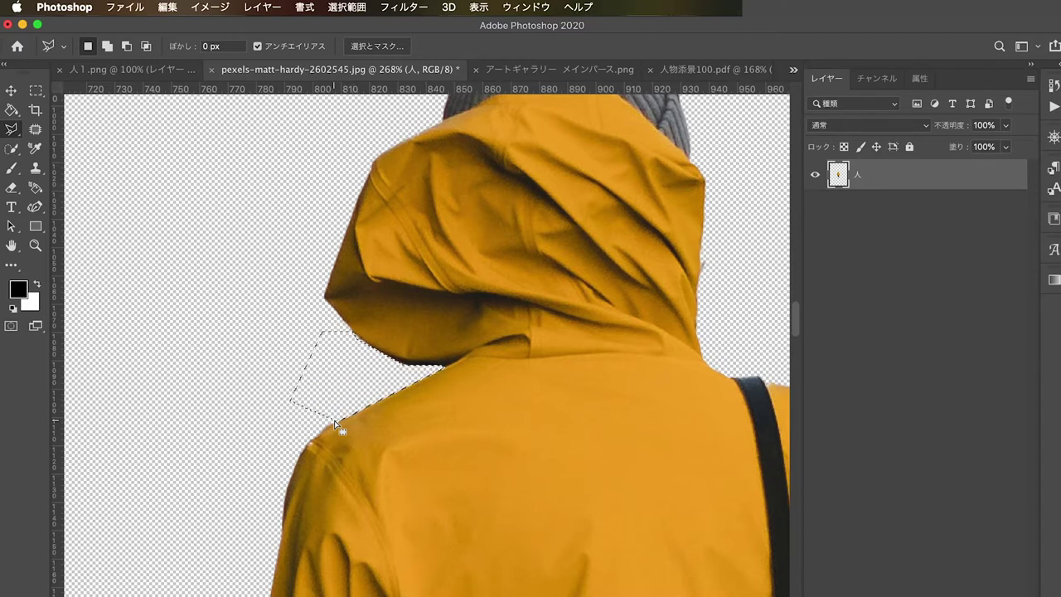
key("super+d")
left_click(9, 91)
scroll(508, 164, "down", 2)
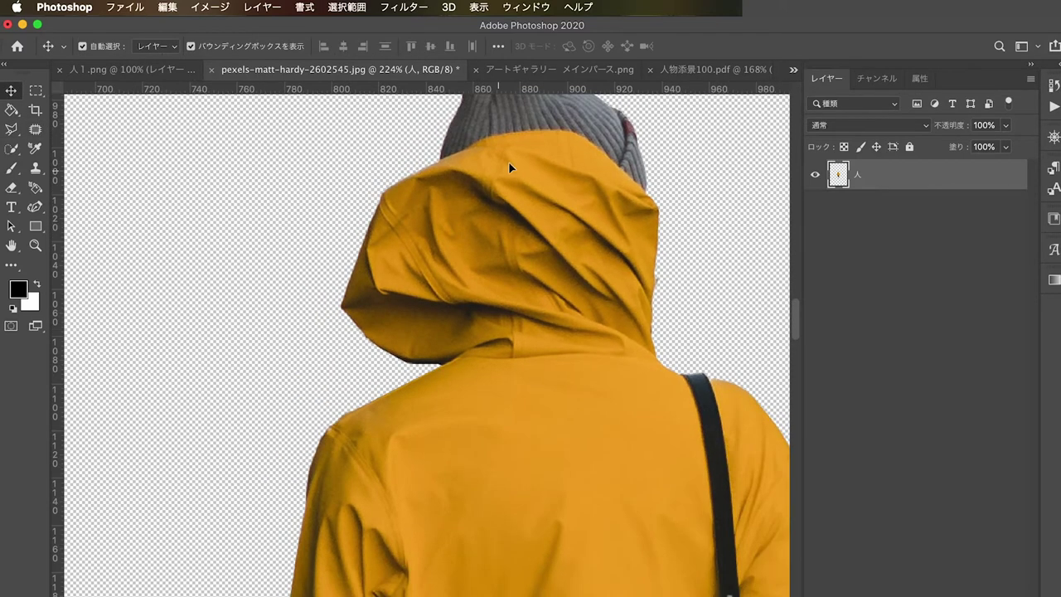
scroll(539, 133, "down", 2)
scroll(442, 252, "down", 3)
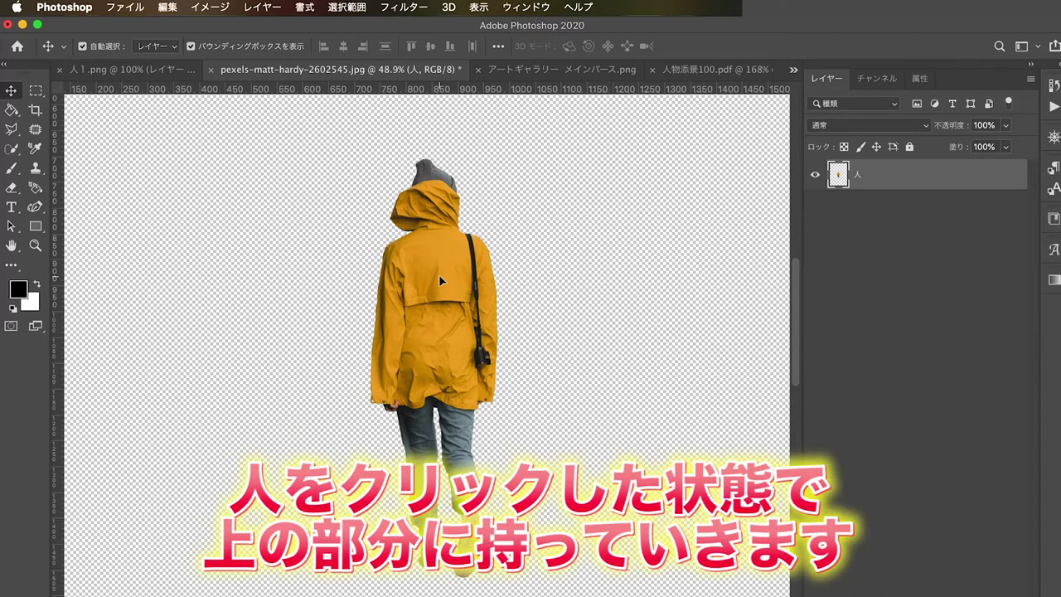
Drag the raincoat figure into アートギャラリー メインパース.png and place it on the left lawn
left_click_drag(439, 275, 534, 81)
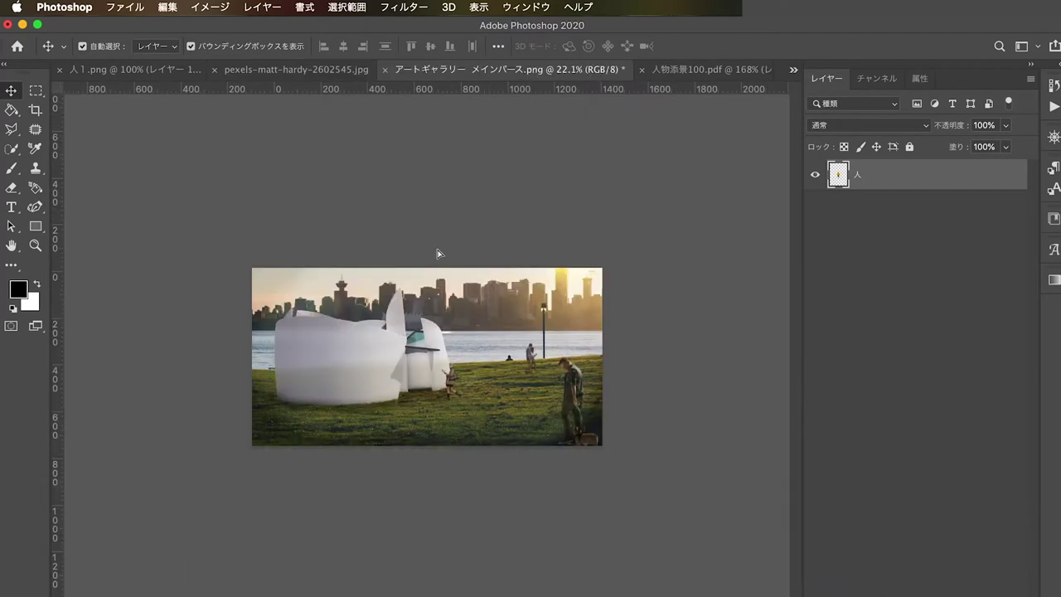
mouse_move(530, 74)
left_mouse_down()
mouse_move(437, 250)
mouse_move(341, 373)
left_mouse_up()
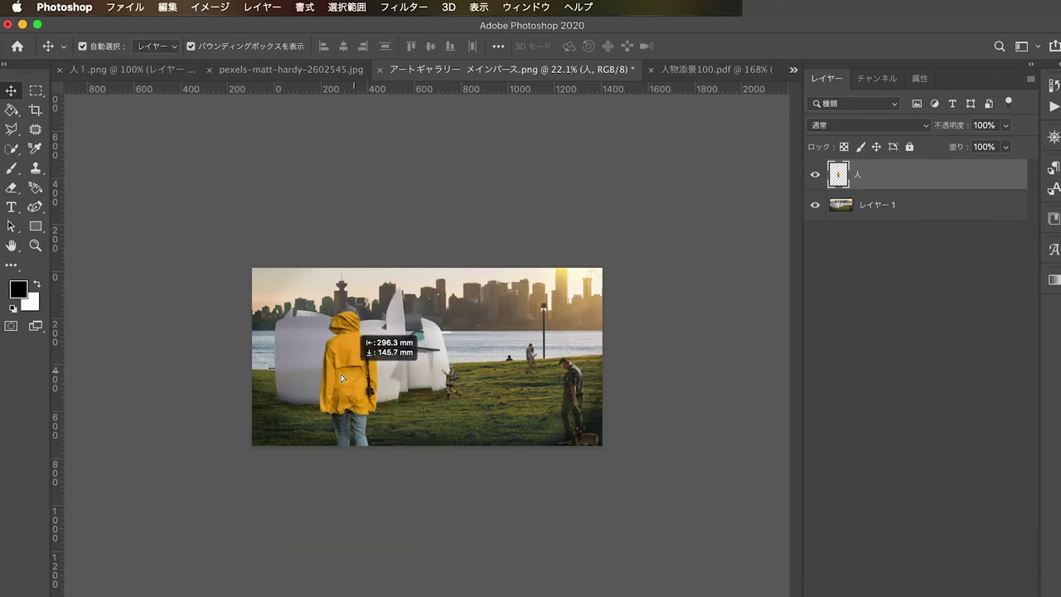
mouse_move(340, 374)
left_mouse_down()
mouse_move(393, 389)
mouse_move(258, 383)
left_mouse_up()
scroll(392, 389, "up", 3)
scroll(290, 380, "down", 2)
scroll(290, 380, "down", 2)
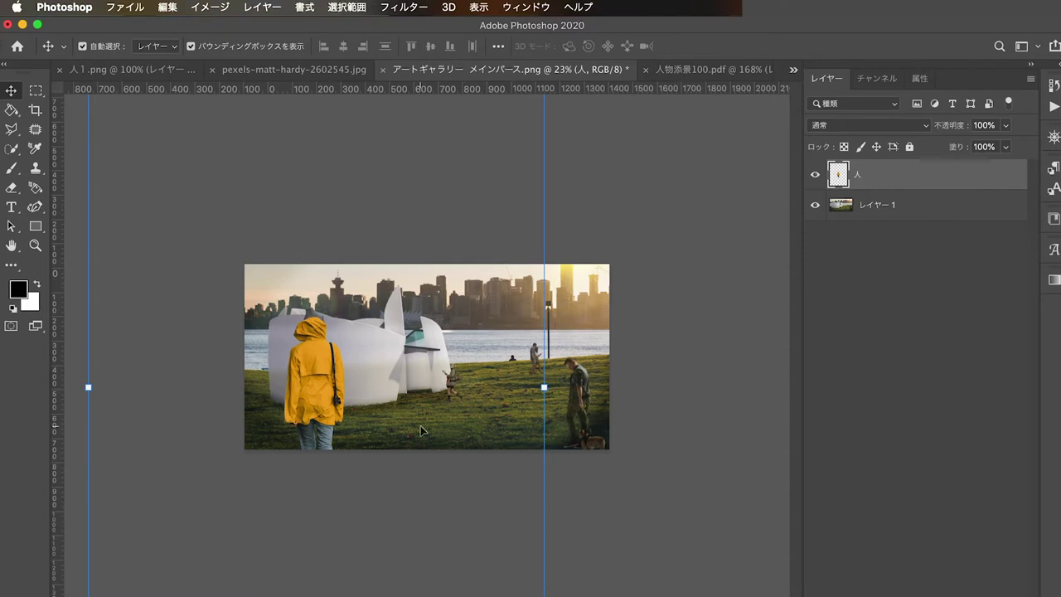
scroll(298, 378, "down", 2)
scroll(315, 377, "down", 2)
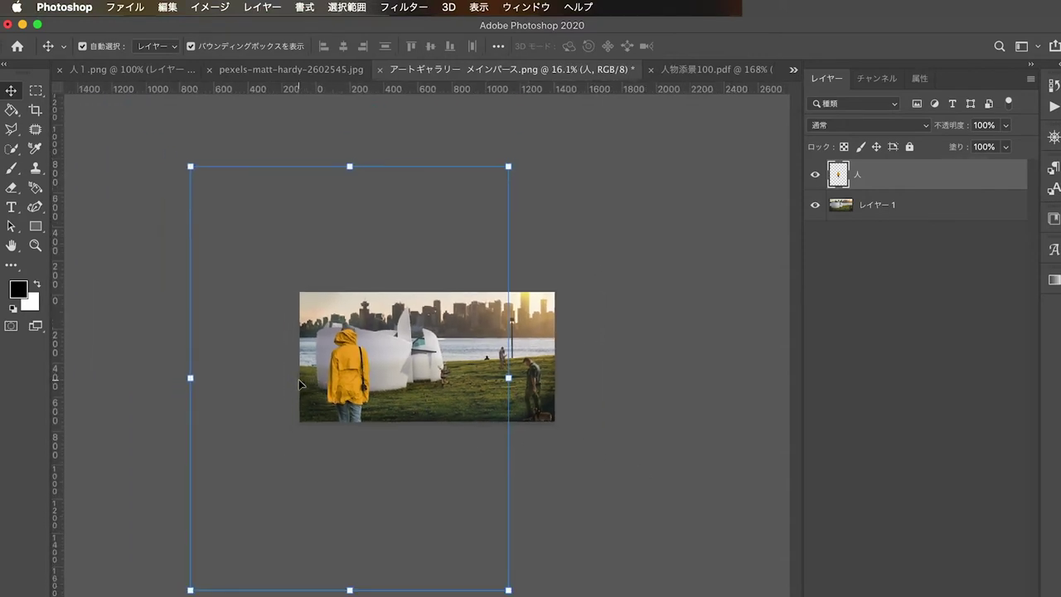
Nudge the figure lower and scale it proportionally to 141.62%
left_click_drag(338, 377, 341, 391)
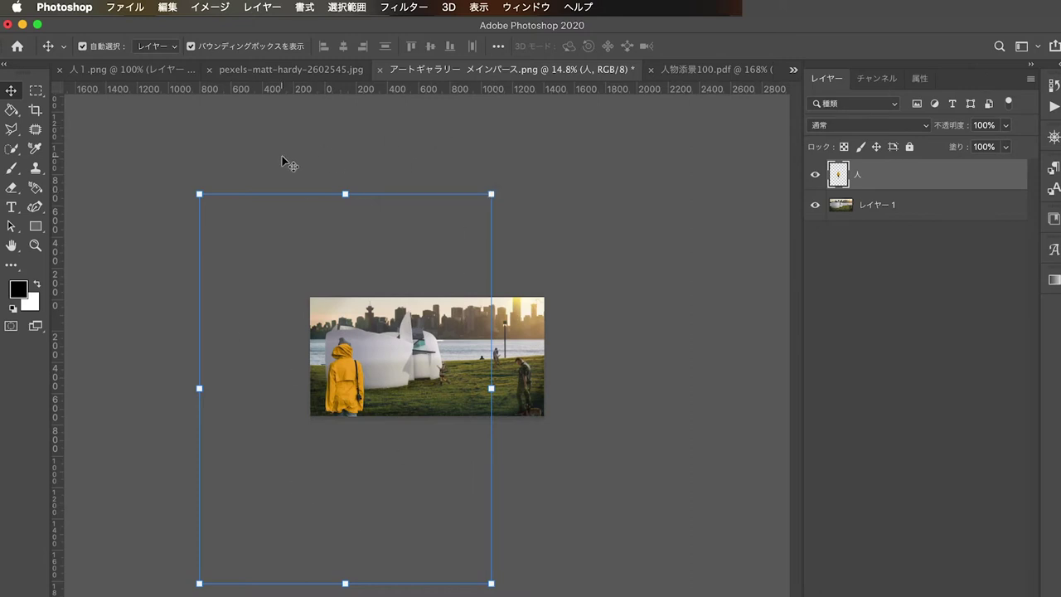
left_click_drag(343, 378, 343, 385)
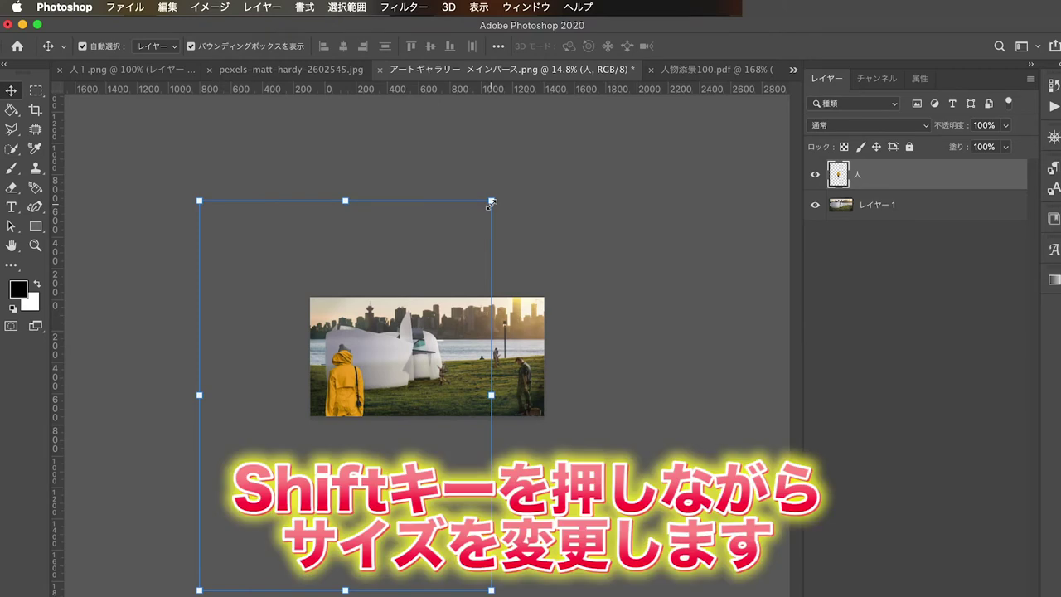
left_click_drag(492, 202, 674, 86)
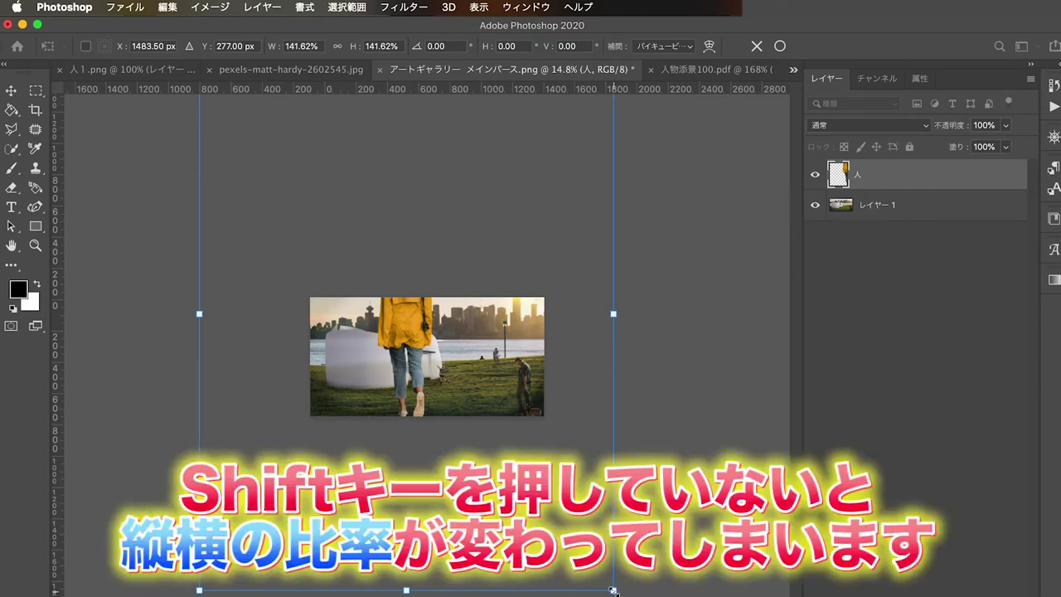
mouse_move(614, 591)
left_mouse_down()
mouse_move(637, 584)
mouse_move(534, 577)
left_mouse_up()
key("ctrl+z")
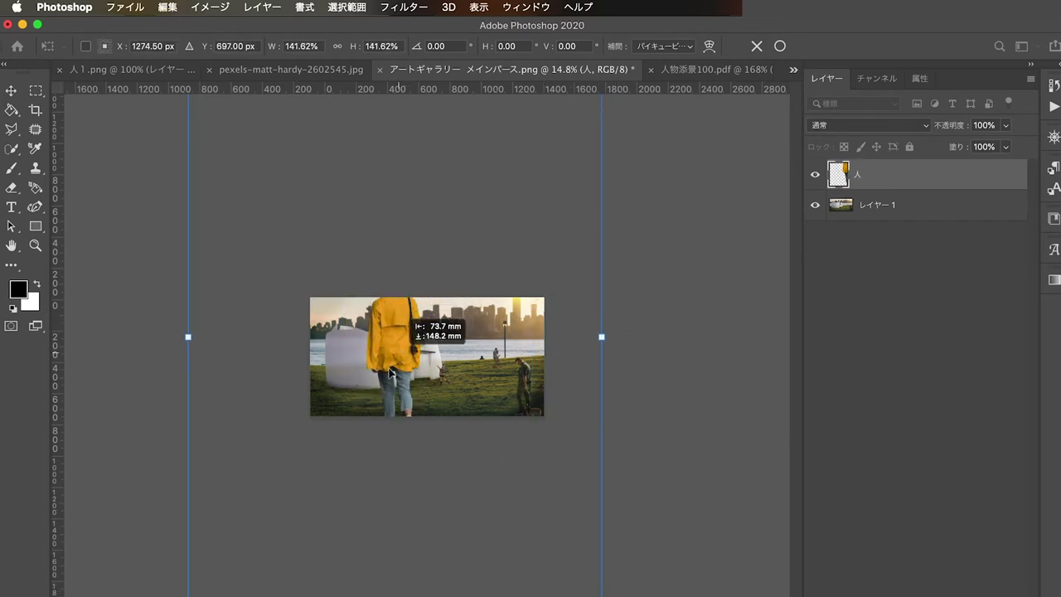
Move the enlarged figure into the lower-left foreground and zoom in to 33.1%
left_click_drag(407, 347, 340, 432)
scroll(401, 332, "up", 2)
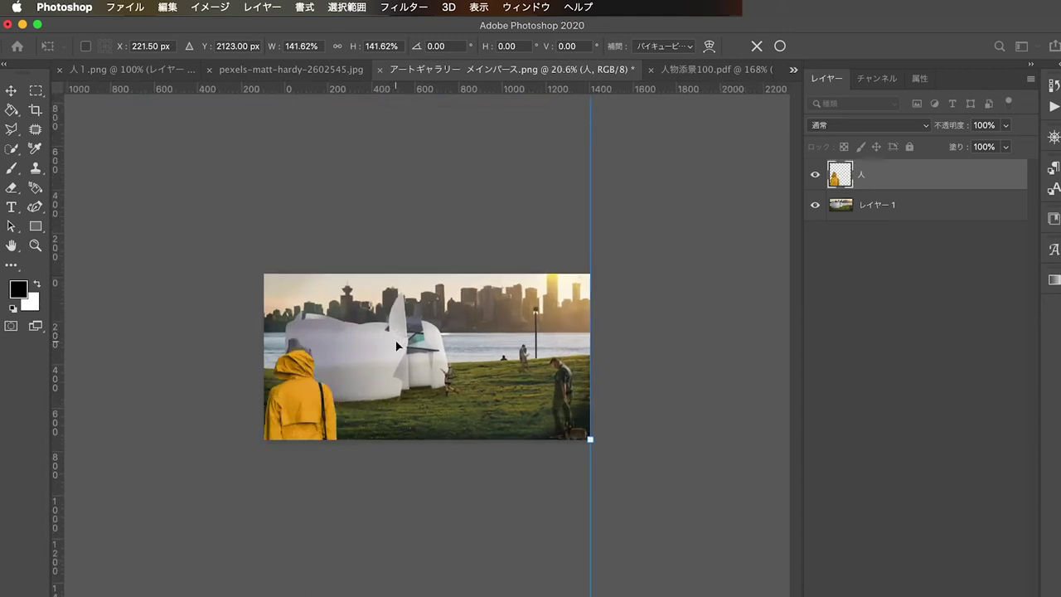
scroll(382, 360, "up", 1)
scroll(382, 360, "up", 1)
scroll(382, 360, "up", 1)
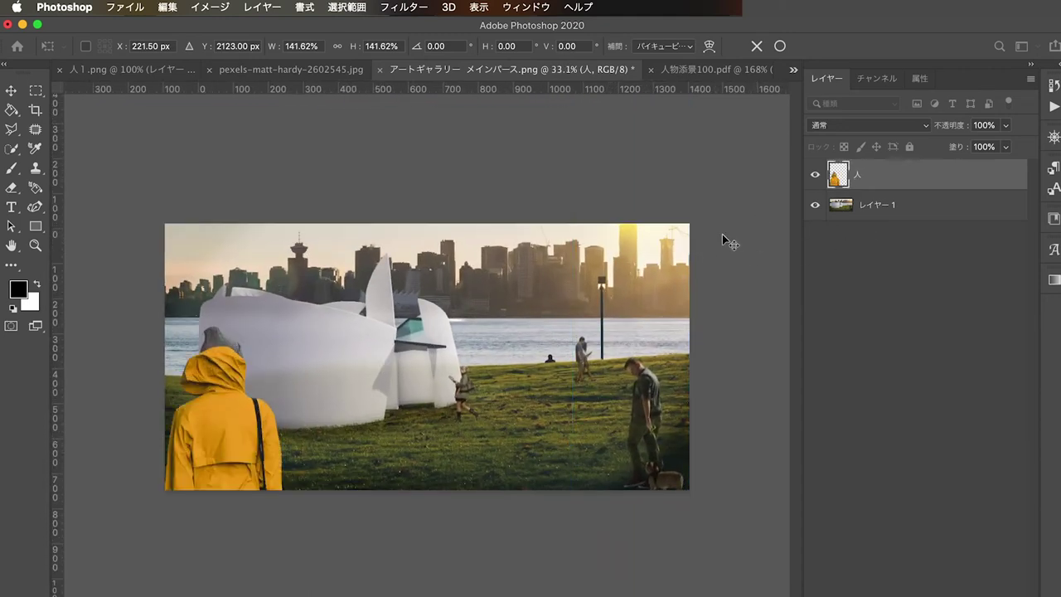
Lower the raincoat figure to the bottom edge and add a horizontal guide along the horizon at eye level
left_click_drag(229, 448, 230, 448)
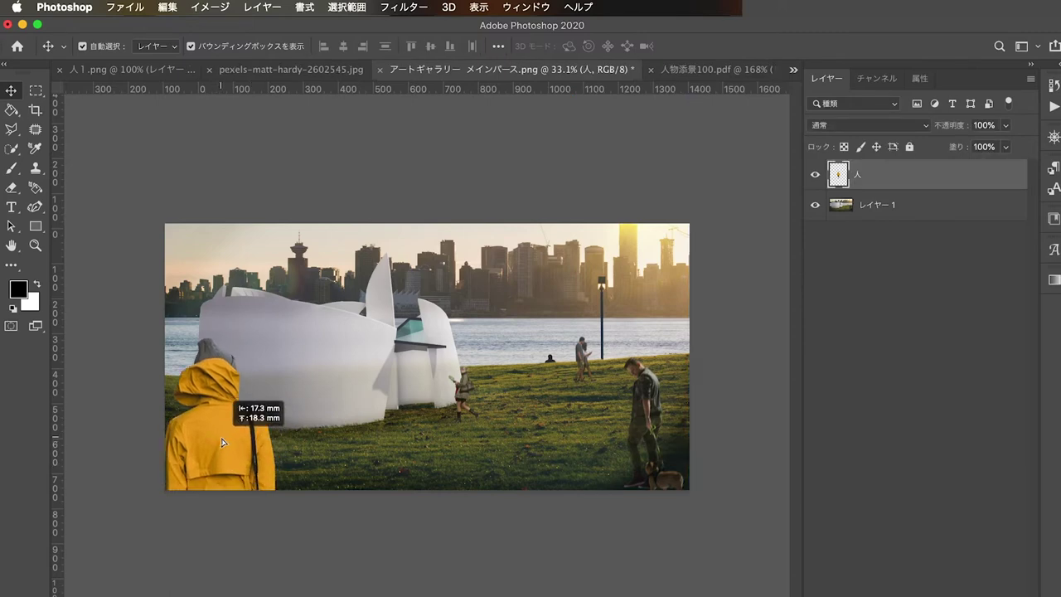
left_click_drag(230, 448, 222, 439)
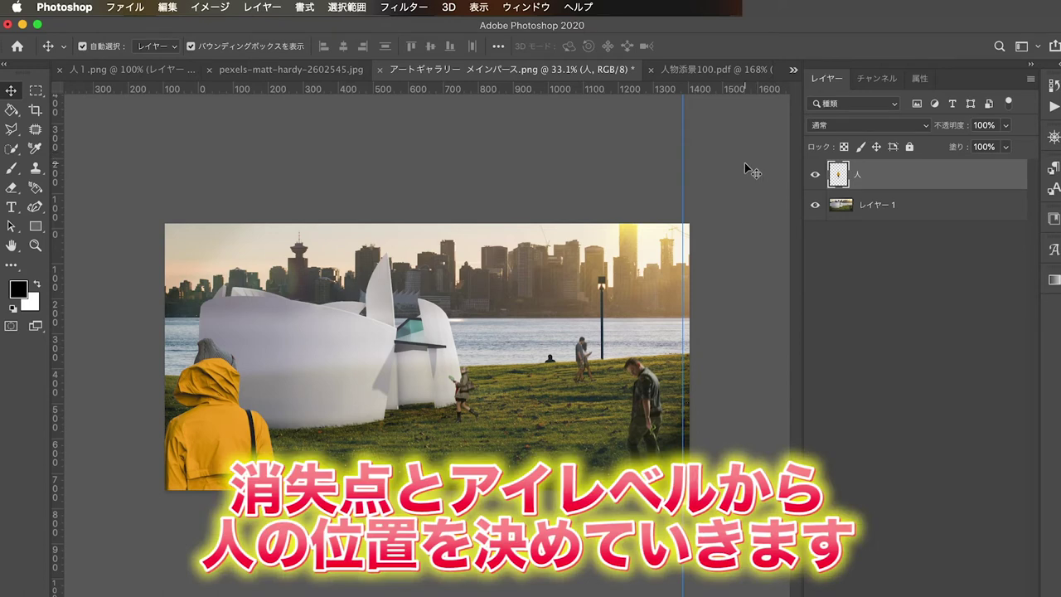
left_click_drag(491, 87, 472, 367)
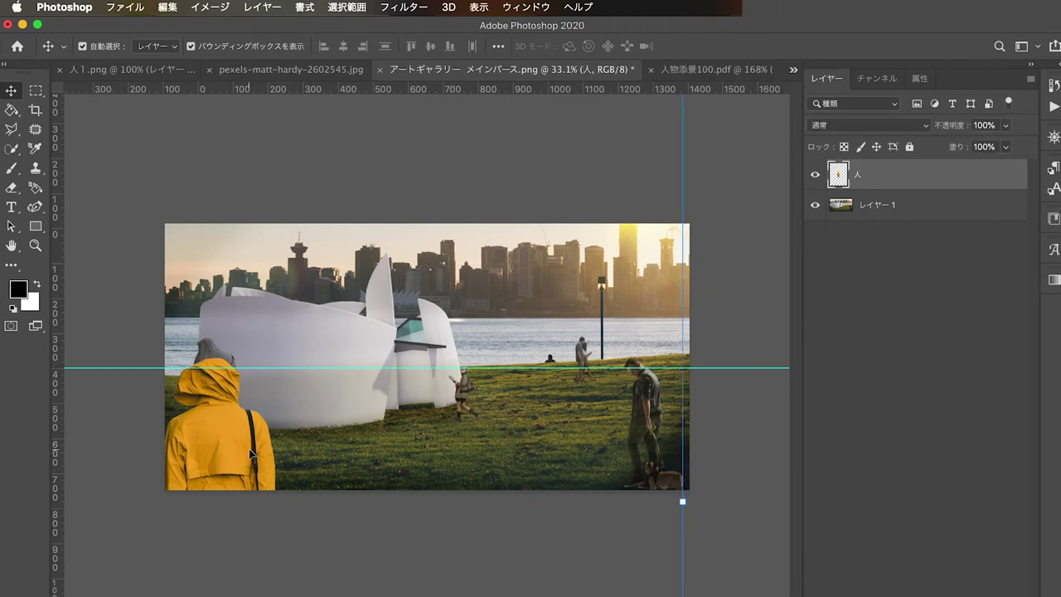
Fade the yellow-raincoat figure's layer to 70% opacity
left_click(1004, 128)
left_click_drag(994, 145, 993, 147)
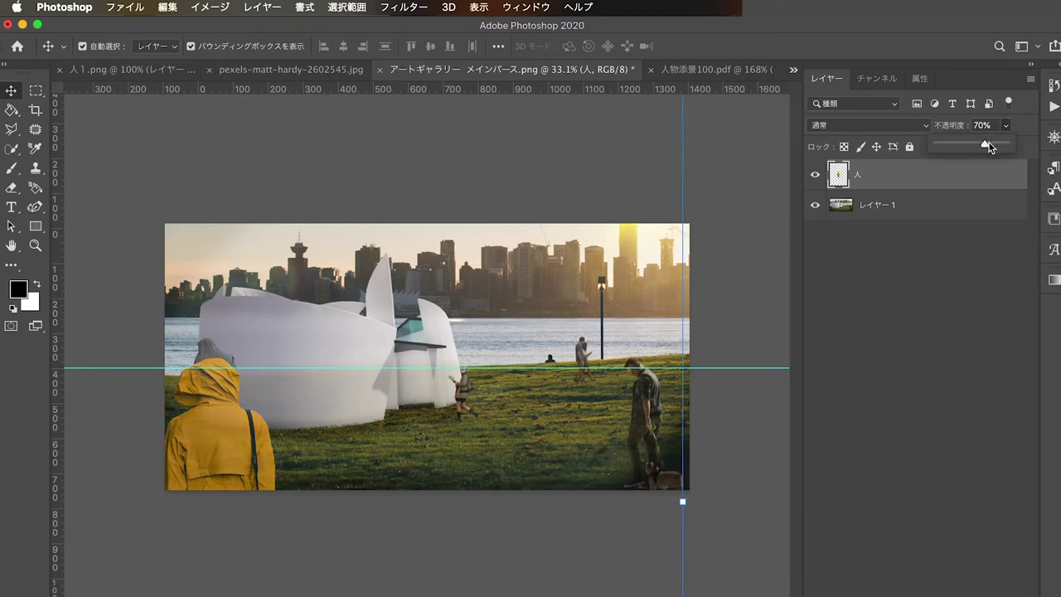
left_click(777, 224)
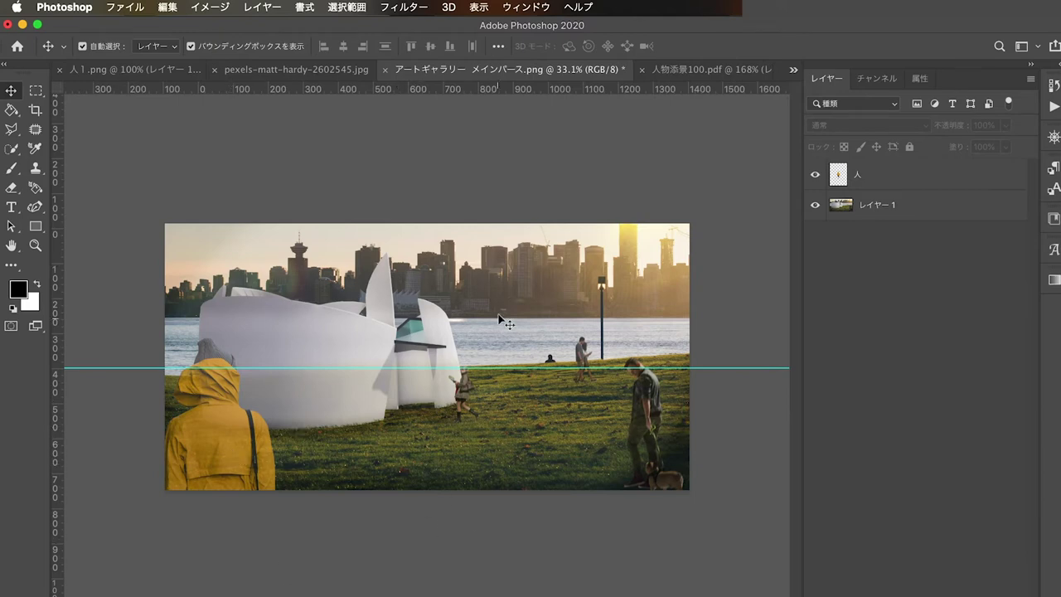
Review the faded figure, then switch to the pexels-matt-hardy-2602545.jpg document
left_click(214, 449)
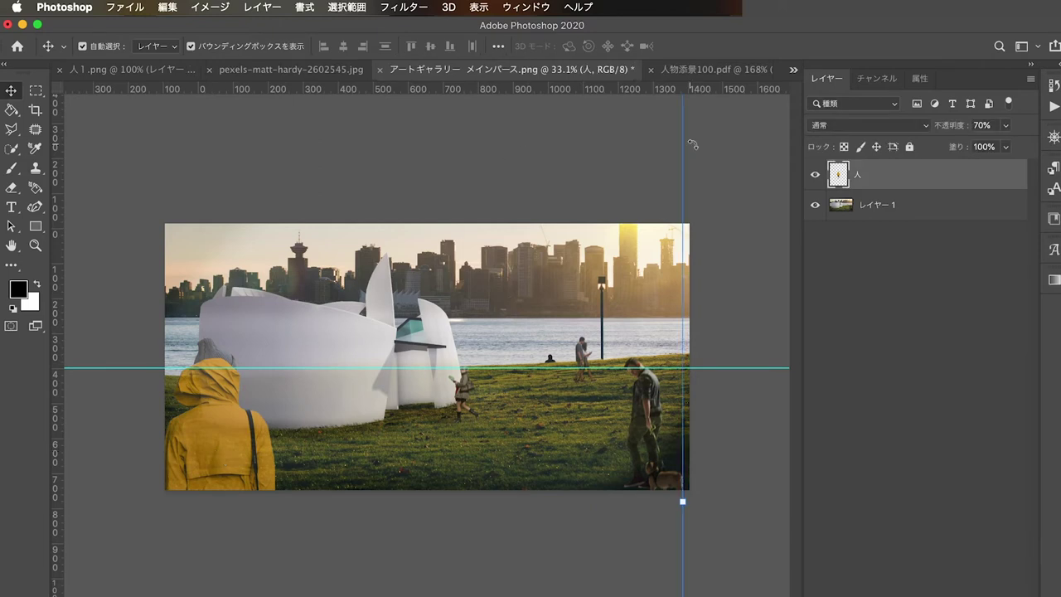
left_click(734, 300)
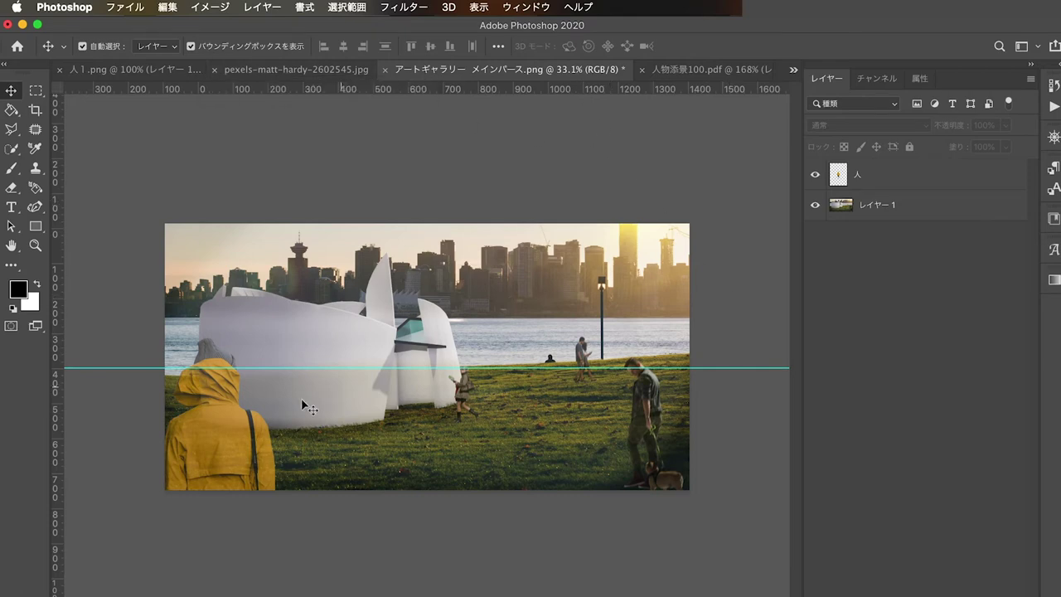
left_click(292, 70)
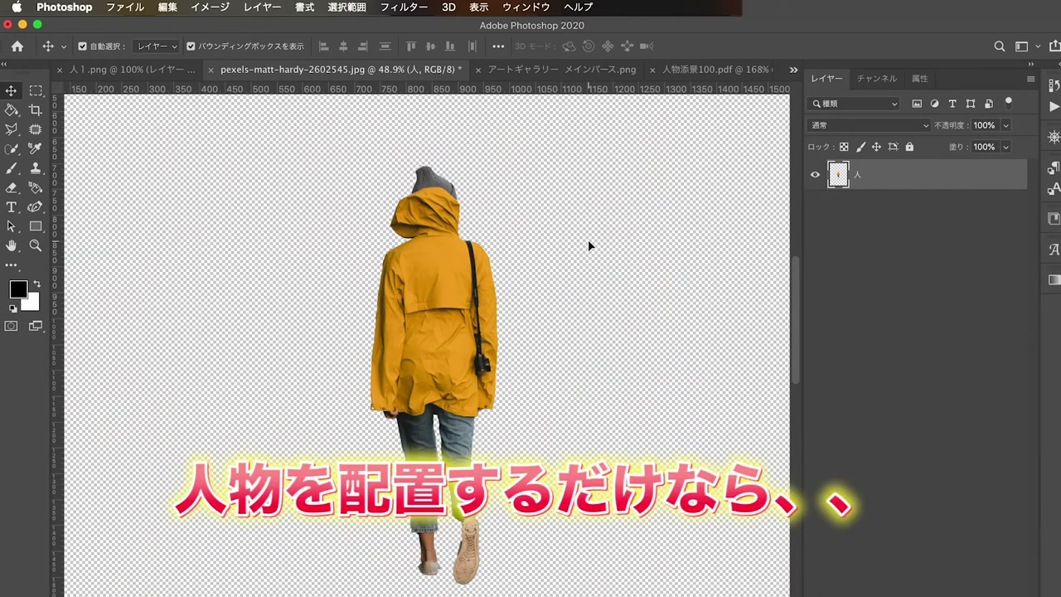
Bring up the 人1.png document and select the second figure's layer
left_click(547, 70)
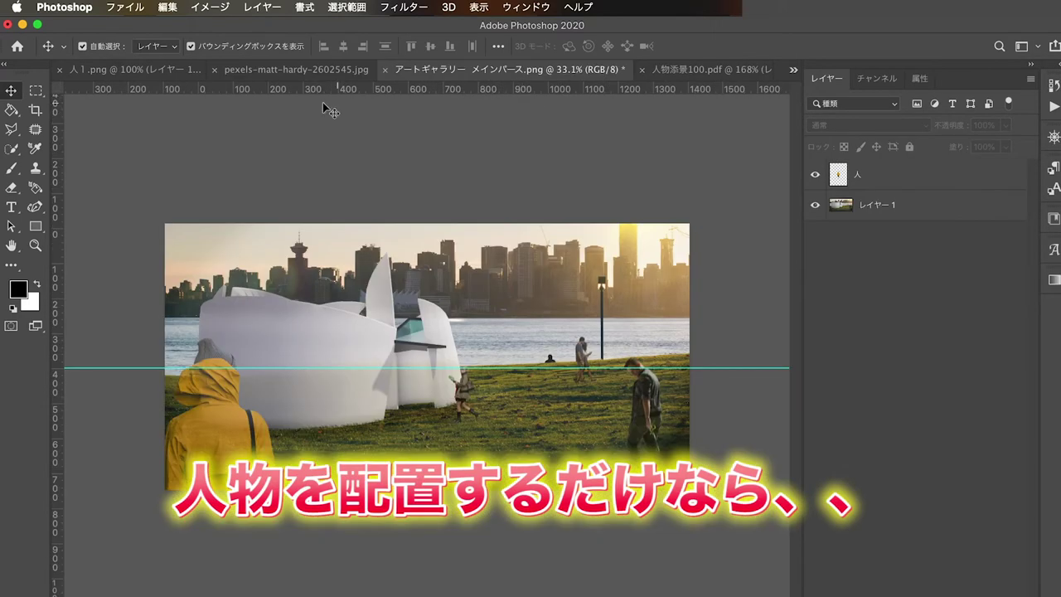
left_click(133, 70)
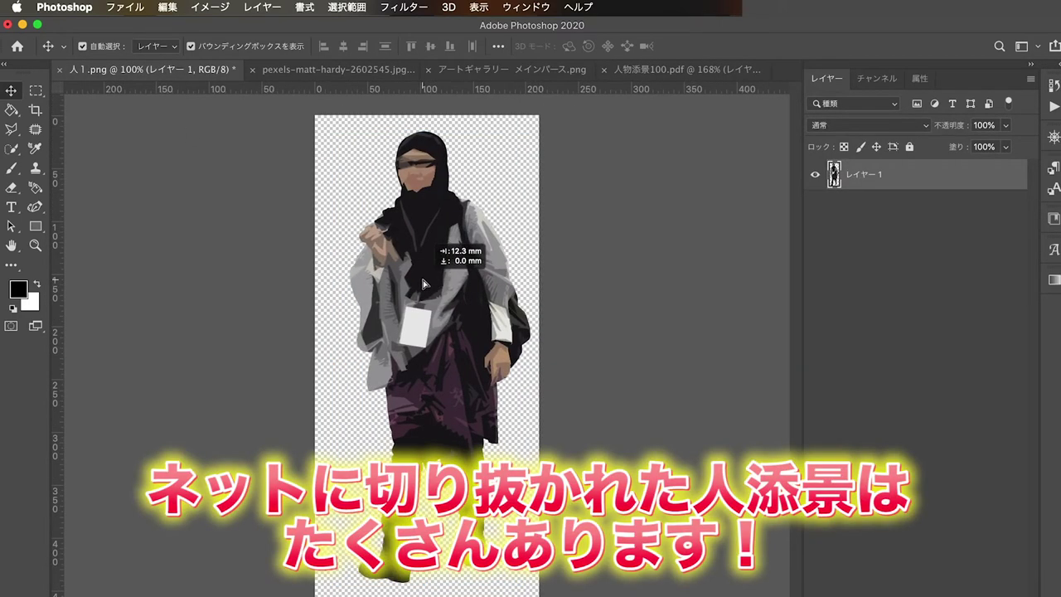
left_click(587, 267)
left_click_drag(415, 321, 447, 269)
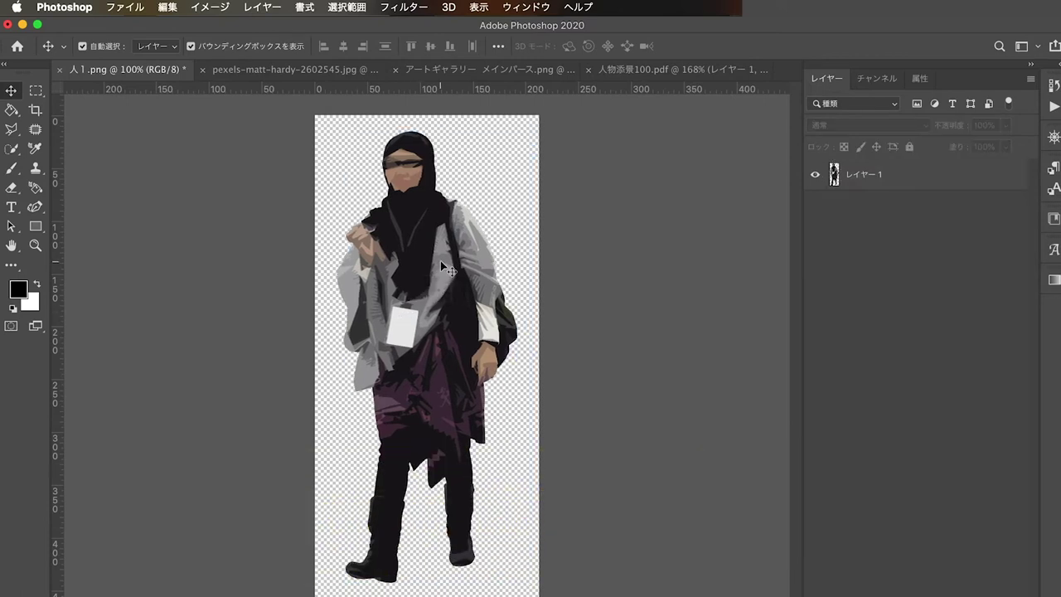
left_click(424, 275)
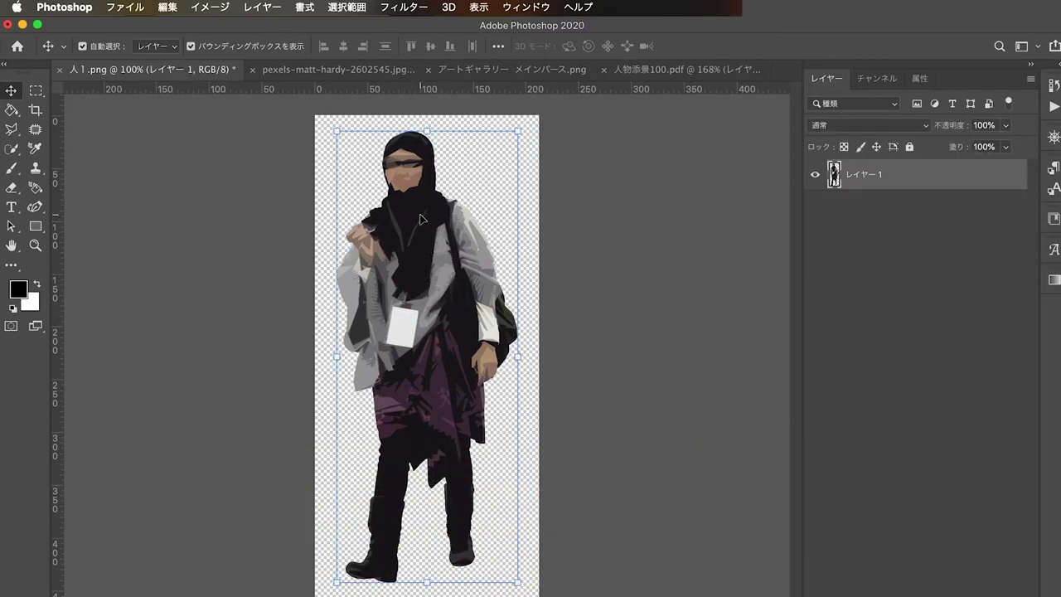
Nudge the second figure slightly on its canvas, ending back on 人1.png
left_click_drag(421, 284, 411, 258)
mouse_move(398, 201)
left_mouse_down()
mouse_move(412, 325)
mouse_move(425, 315)
left_mouse_up()
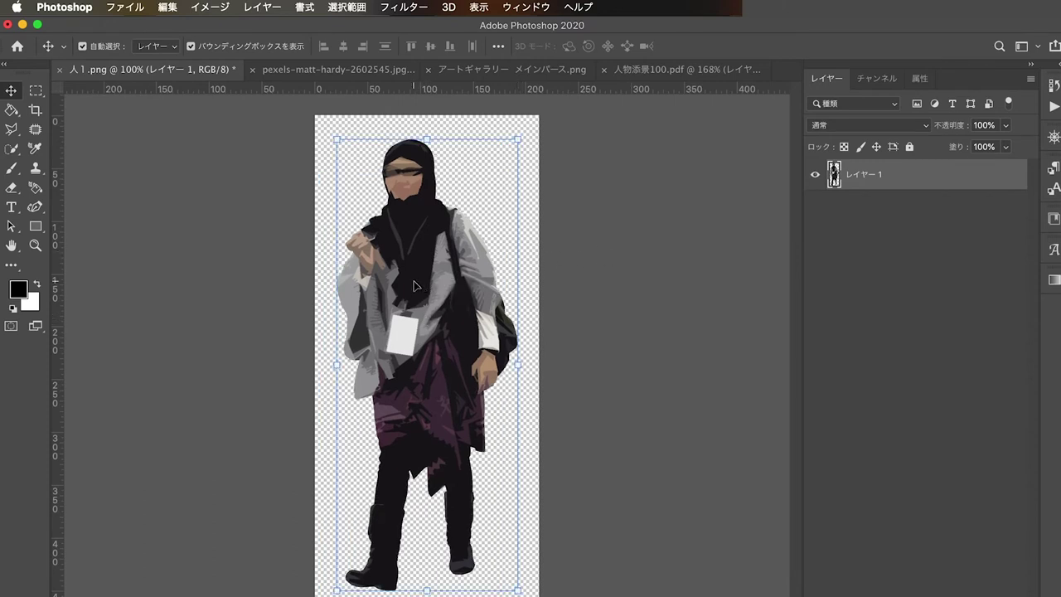
left_click(338, 75)
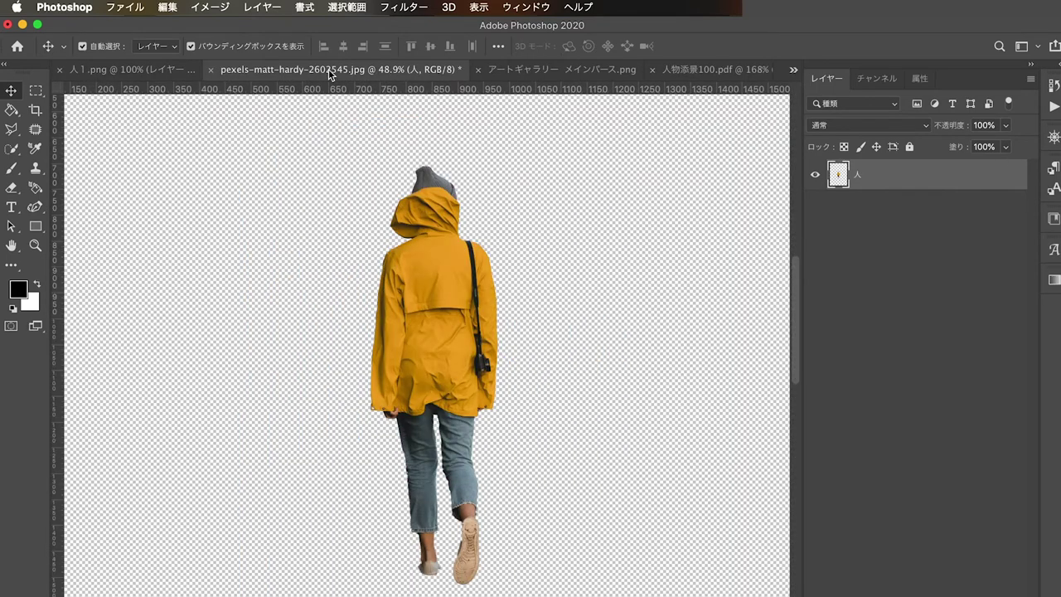
left_click(552, 71)
left_click(172, 71)
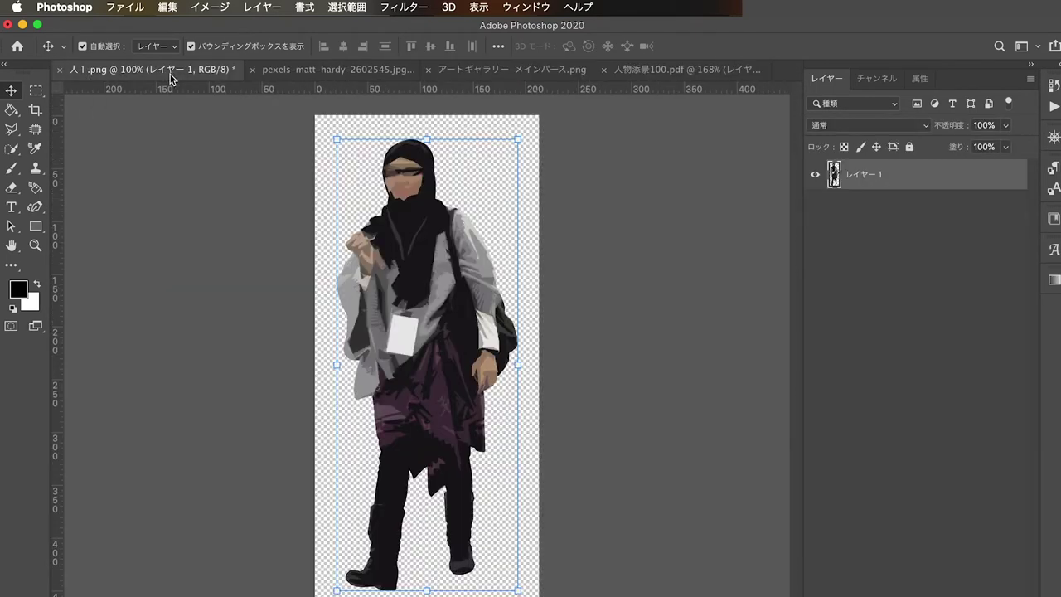
Drag the second figure into the park scene and scale it to about 69% near the building
mouse_move(418, 260)
left_mouse_down()
mouse_move(485, 78)
mouse_move(368, 395)
left_mouse_up()
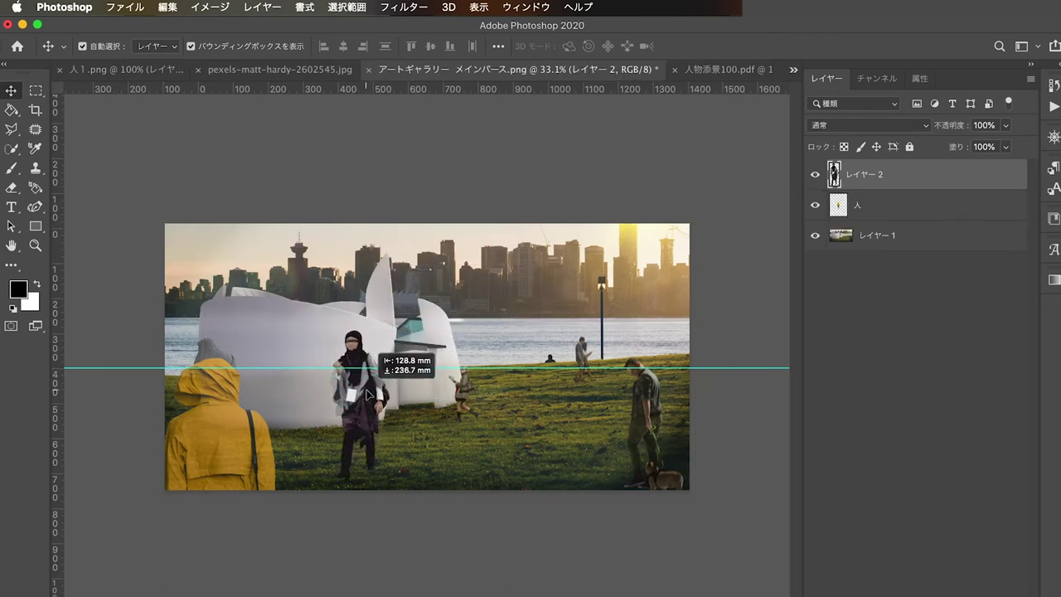
left_click_drag(355, 491, 348, 452)
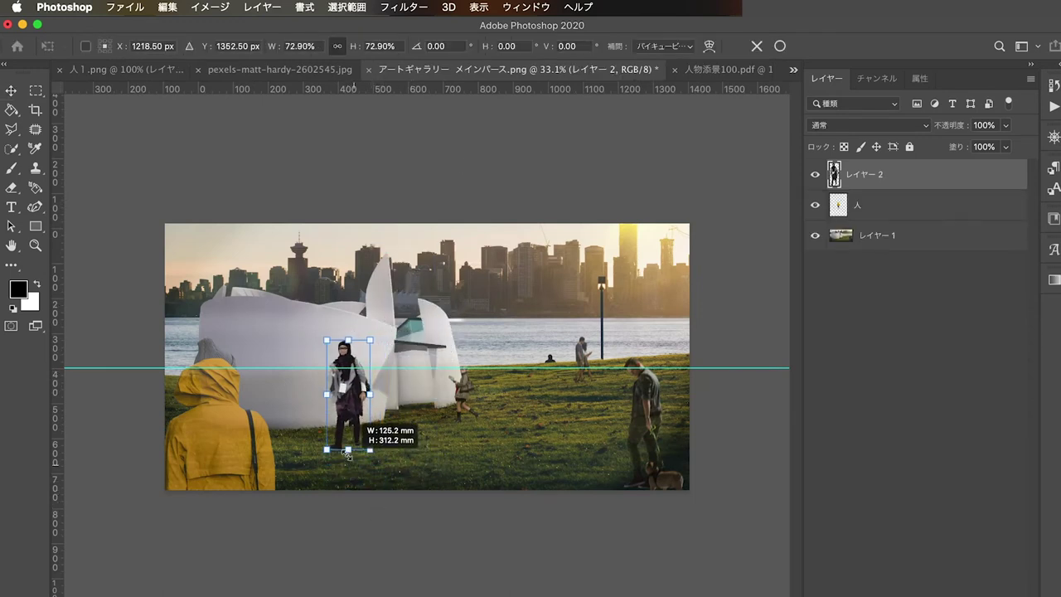
left_click_drag(357, 410, 359, 435)
left_click_drag(372, 368, 351, 448)
key("Return")
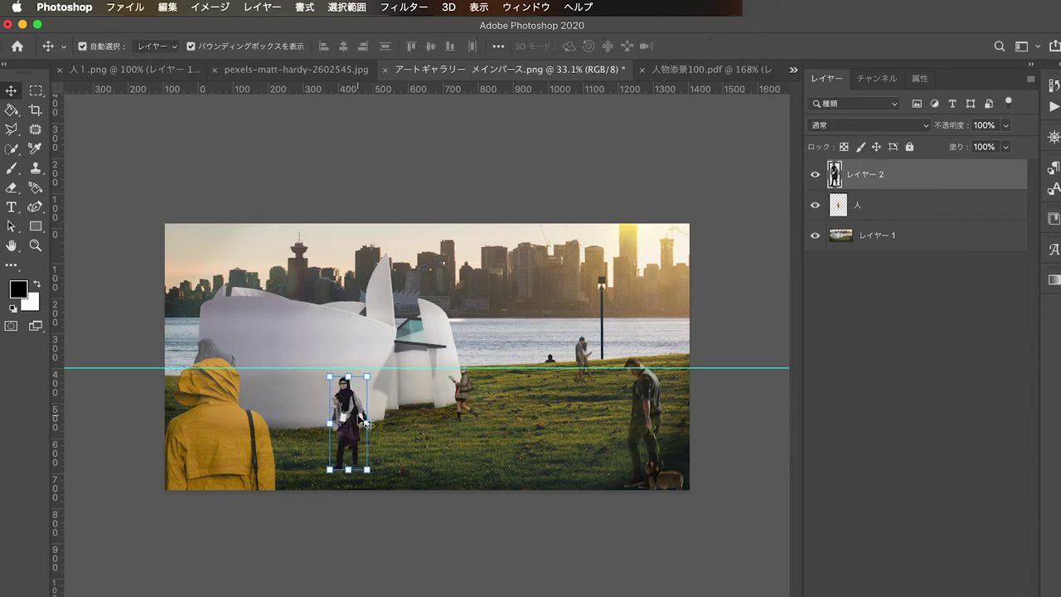
Fade the second figure to 71% opacity and review the composite
left_click(1004, 125)
left_click_drag(993, 156, 987, 146)
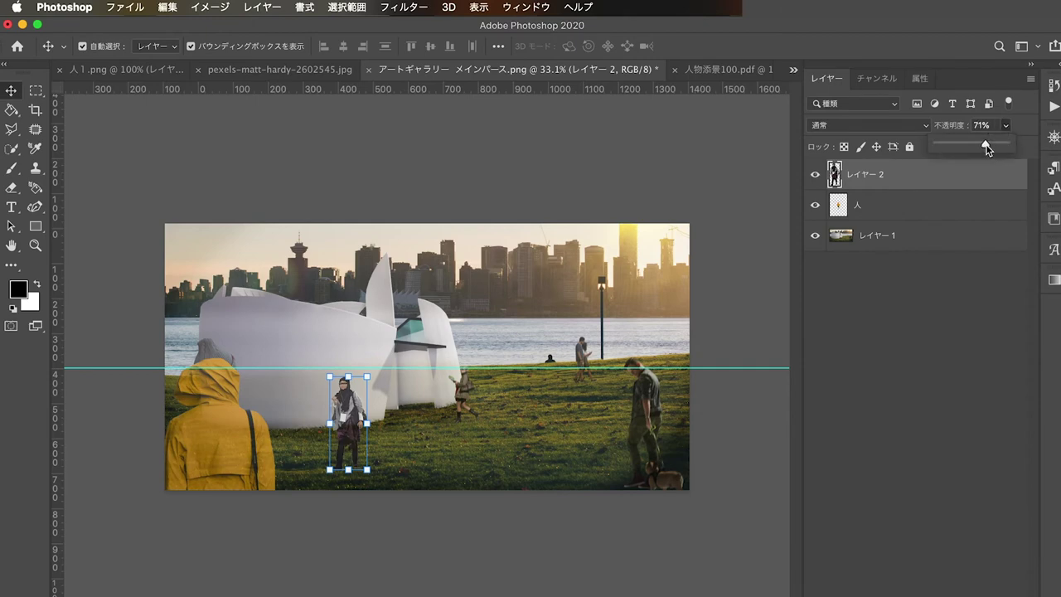
left_click(943, 268)
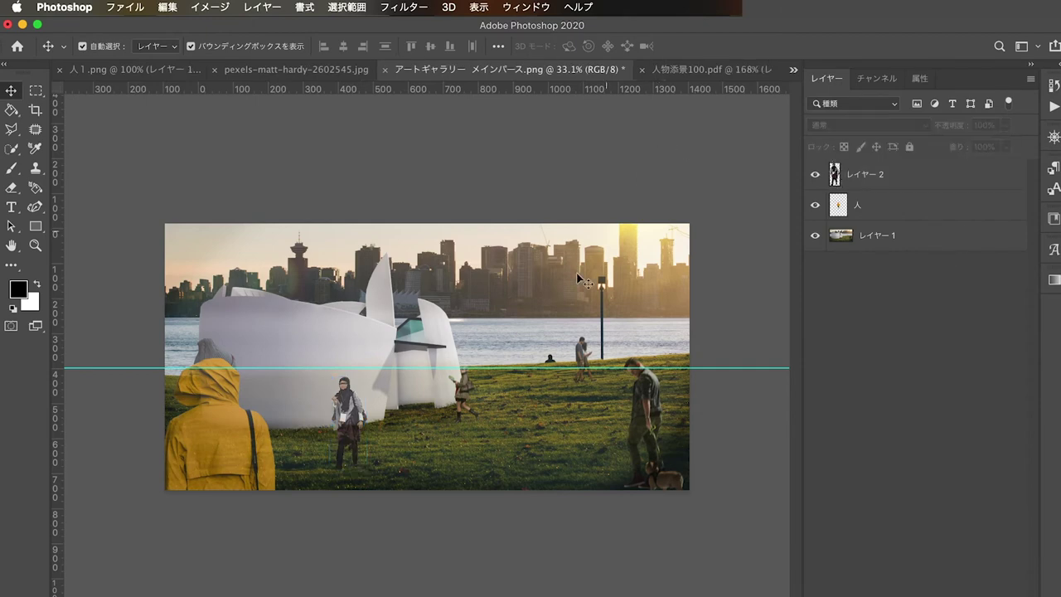
scroll(578, 281, "down", 3)
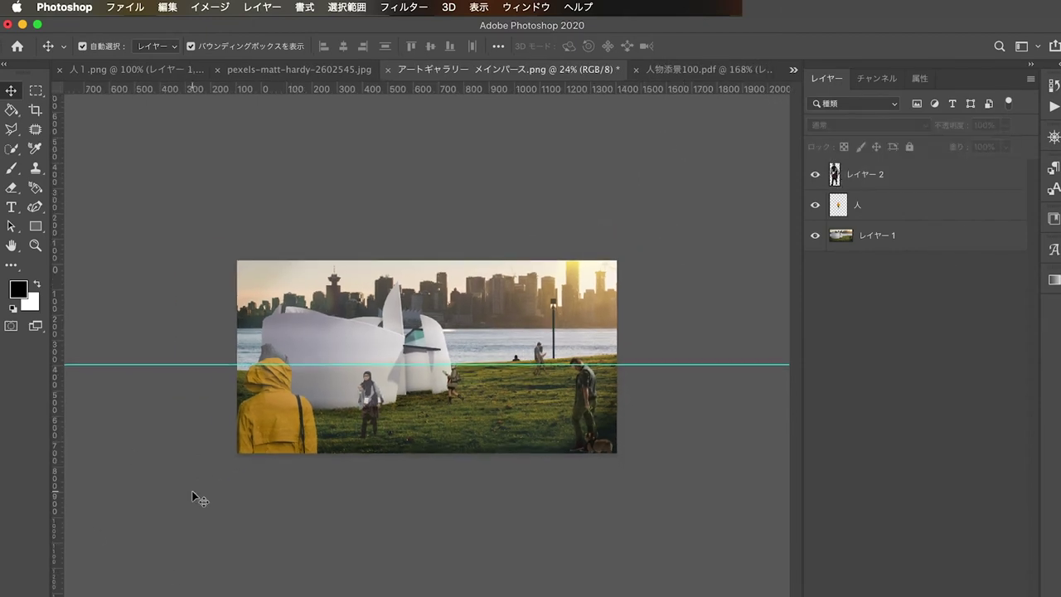
left_click_drag(656, 365, 647, 171)
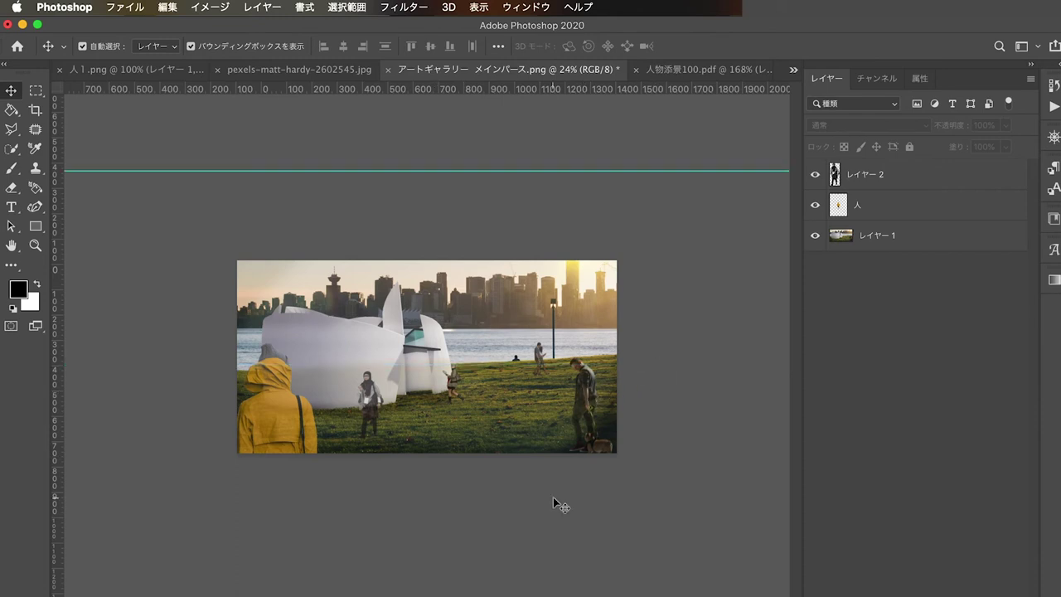